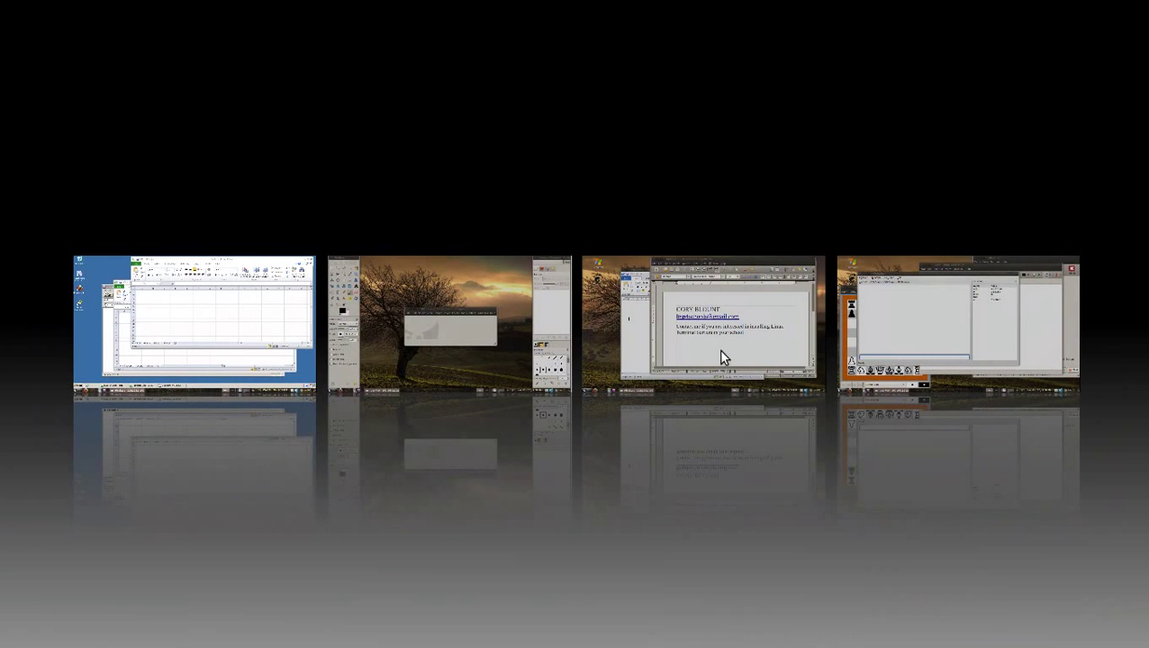
On the third workspace, raise the blank Calc spreadsheet over the Writer contact-details page.
left_click(720, 351)
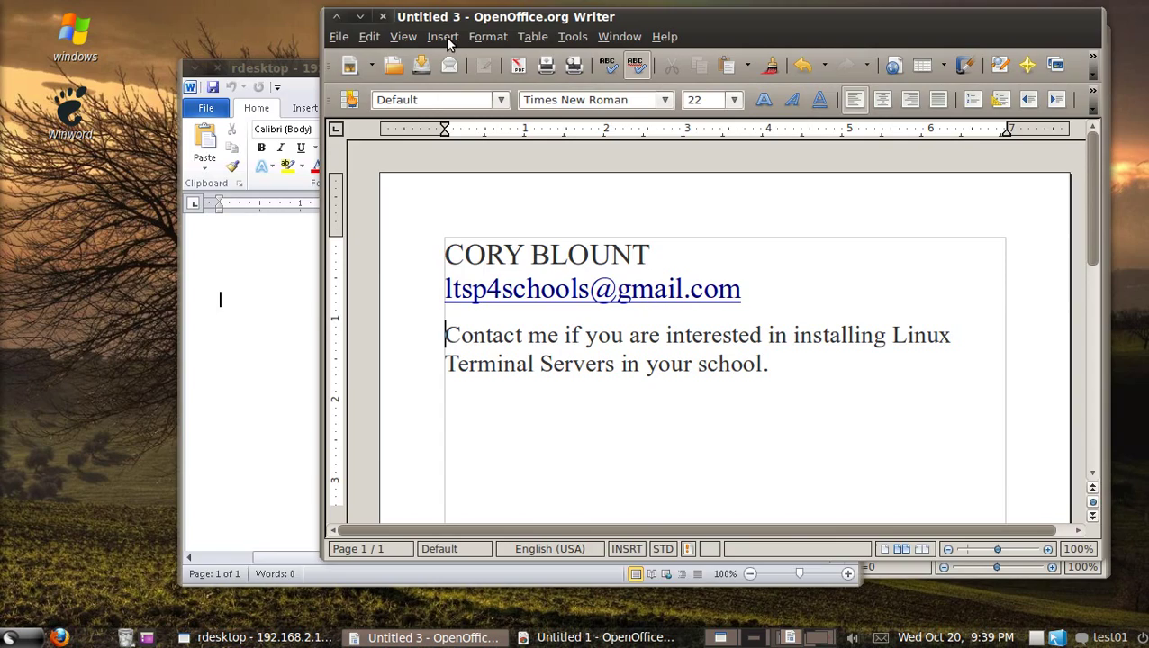
mouse_move(550, 13)
left_mouse_down()
mouse_move(389, 84)
mouse_move(335, 87)
mouse_move(405, 72)
left_mouse_up()
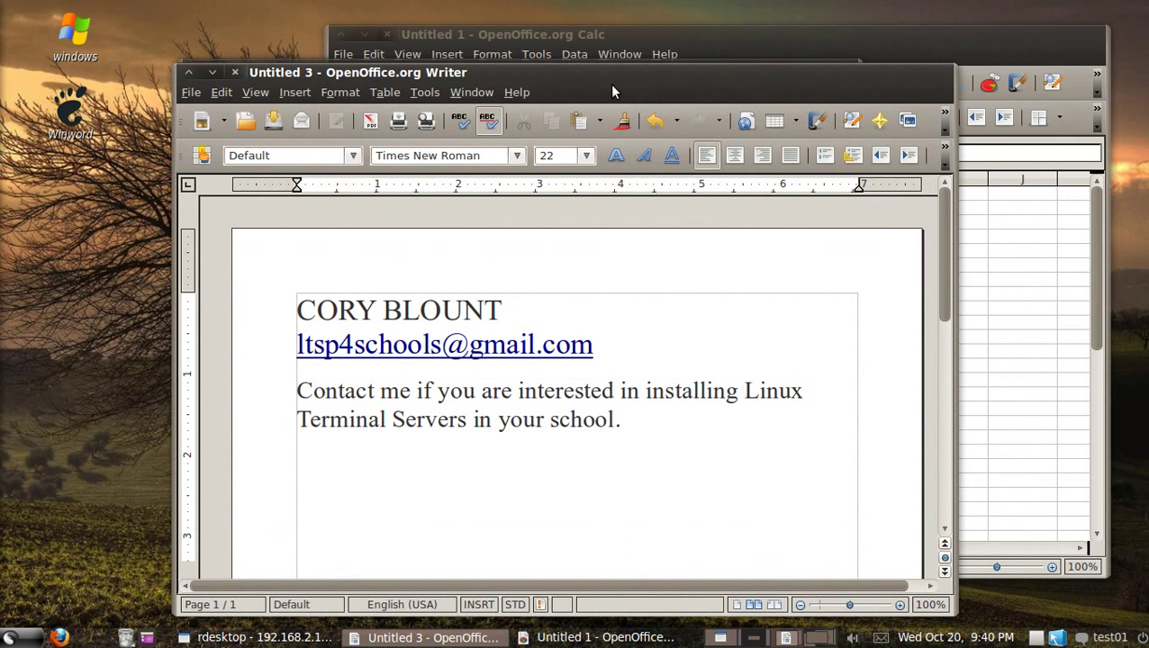
left_click(711, 35)
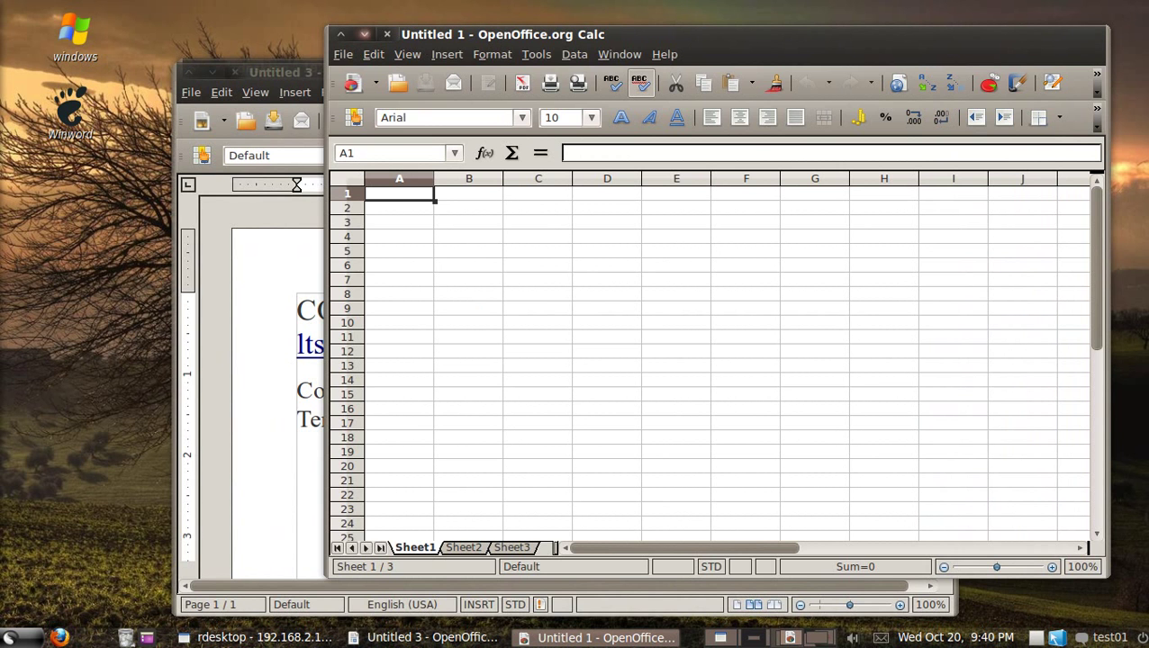
Move the remote Word window right over Calc, then rotate to the KAlgebra/VYM/gbrainy/Chess workspace.
key("alt+Tab")
key("alt+Tab")
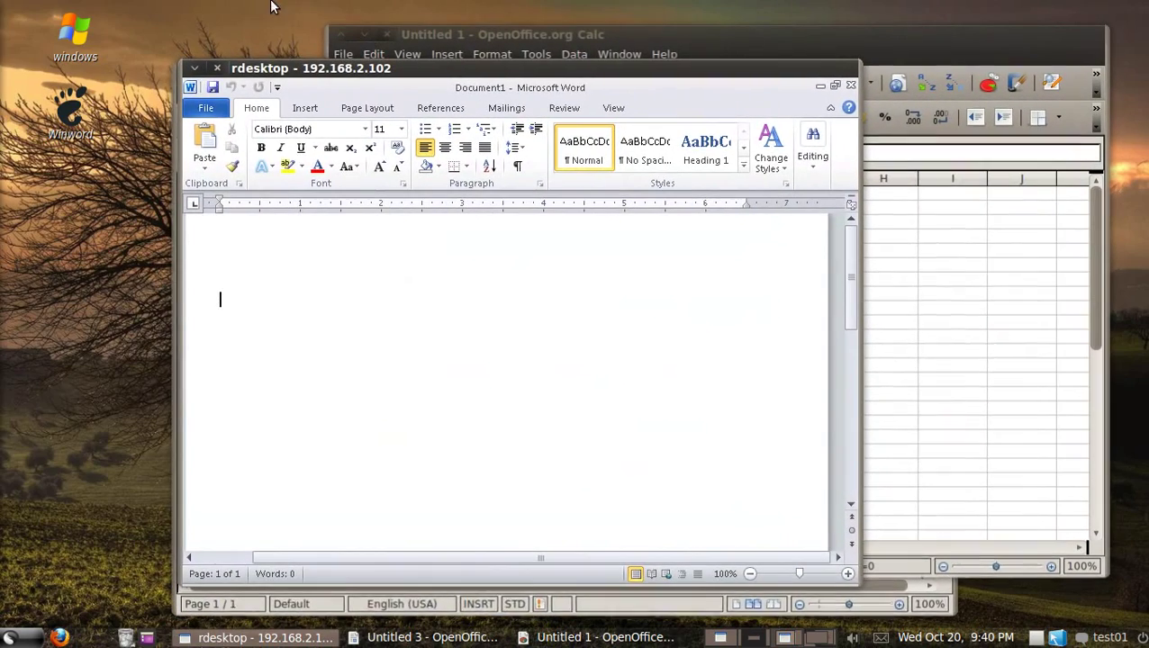
mouse_move(301, 65)
left_mouse_down()
mouse_move(469, 69)
mouse_move(401, 69)
mouse_move(511, 46)
mouse_move(430, 73)
mouse_move(466, 50)
left_mouse_up()
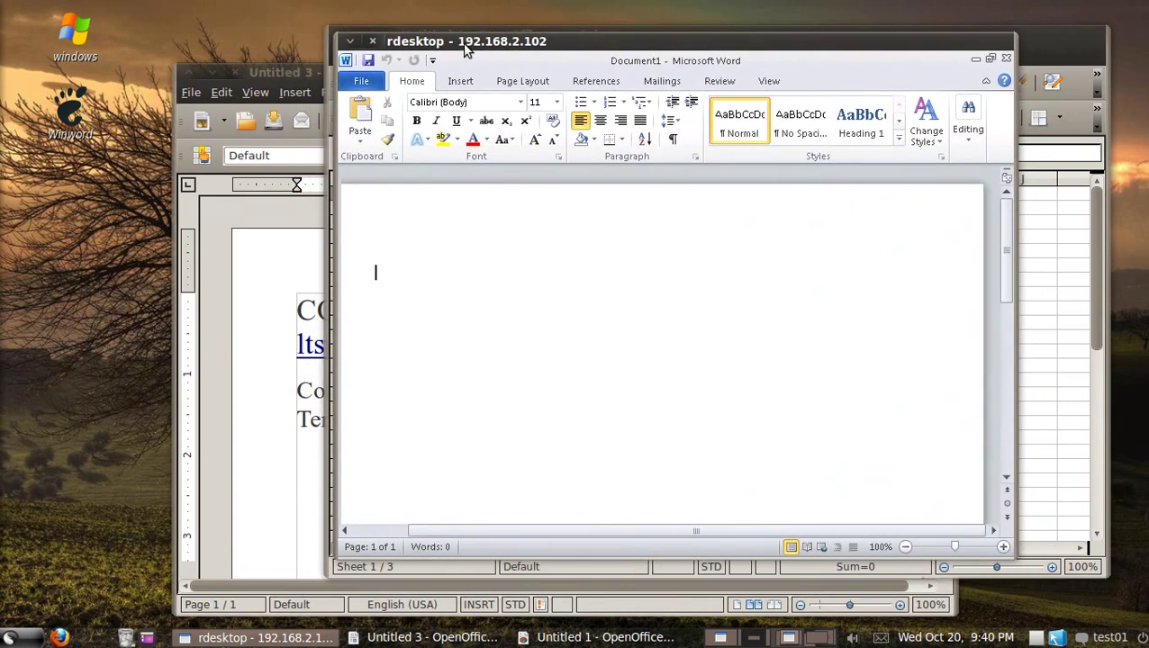
key("ctrl+alt+Right")
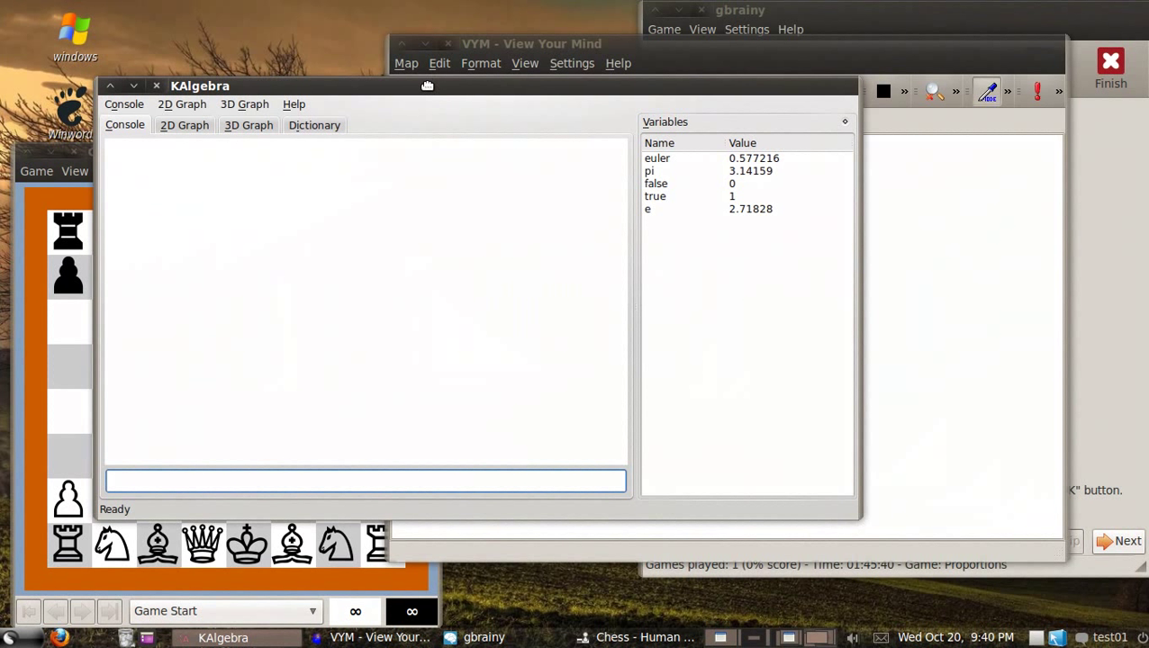
Shift the KAlgebra and VYM windows aside and bring the gbrainy puzzle forward.
left_click_drag(426, 85, 368, 131)
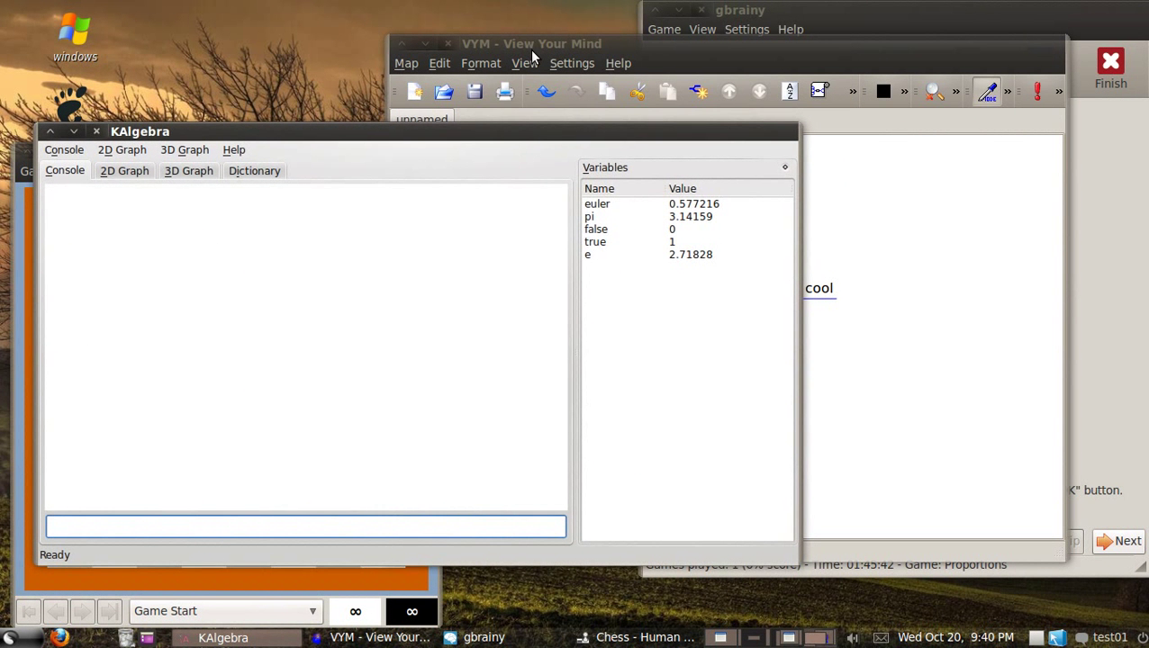
left_click(530, 49)
left_click_drag(558, 45, 435, 74)
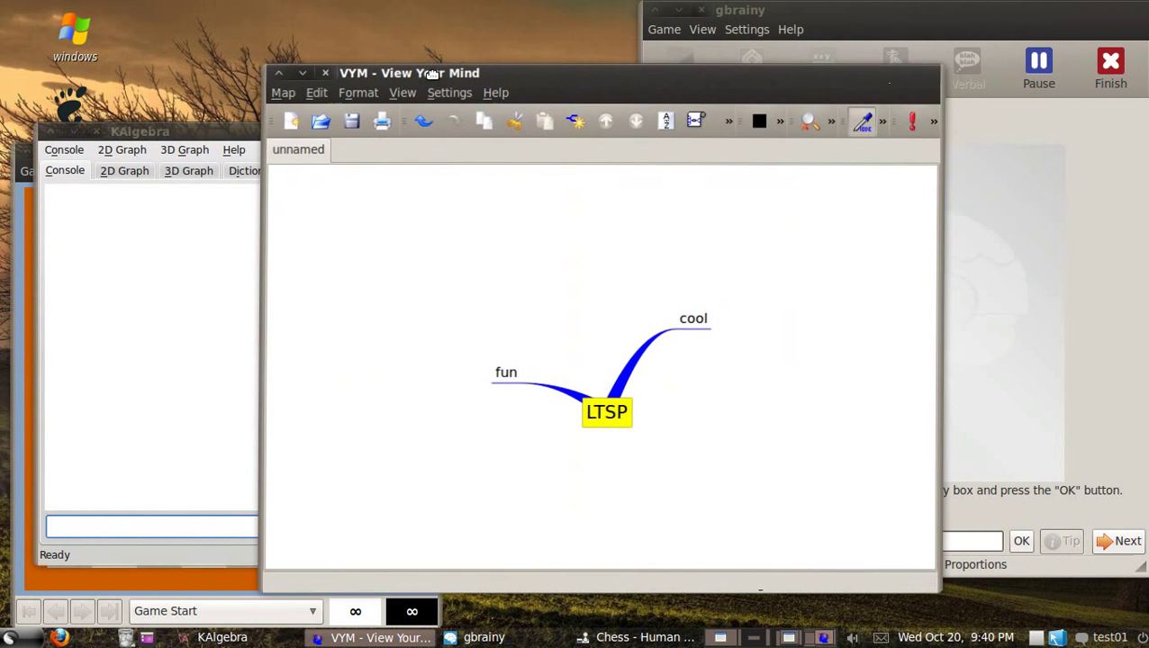
left_click(731, 16)
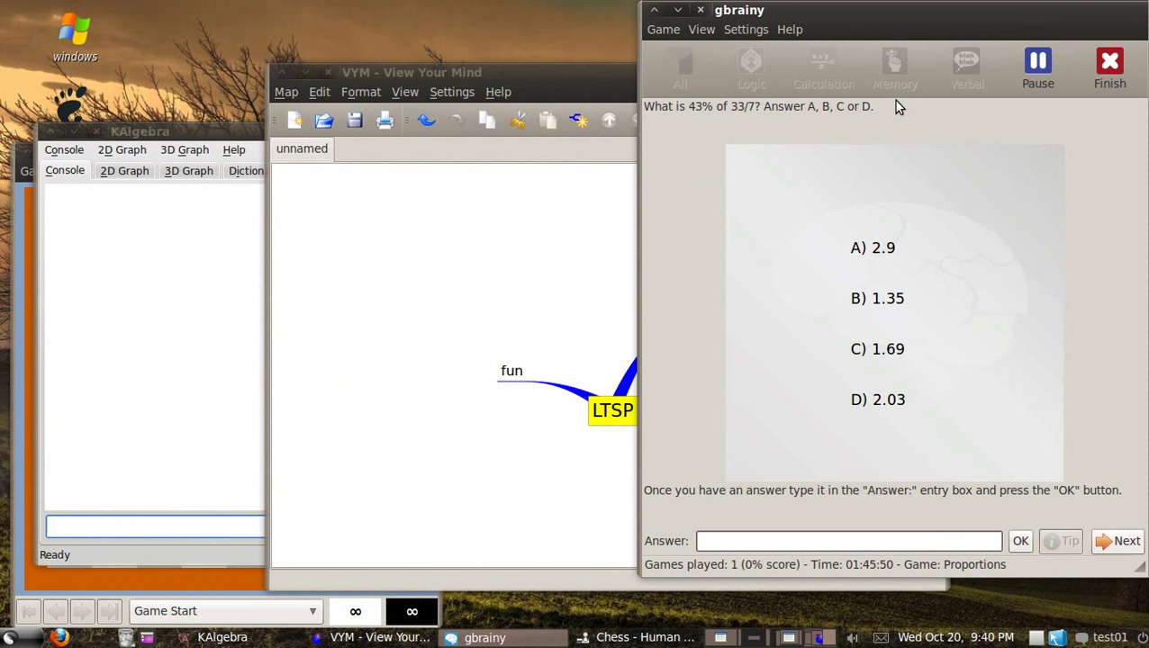
Finish the proportions puzzle, start a new all-types gbrainy game, and bring GNU Chess to front.
left_click(1092, 72)
left_click(681, 65)
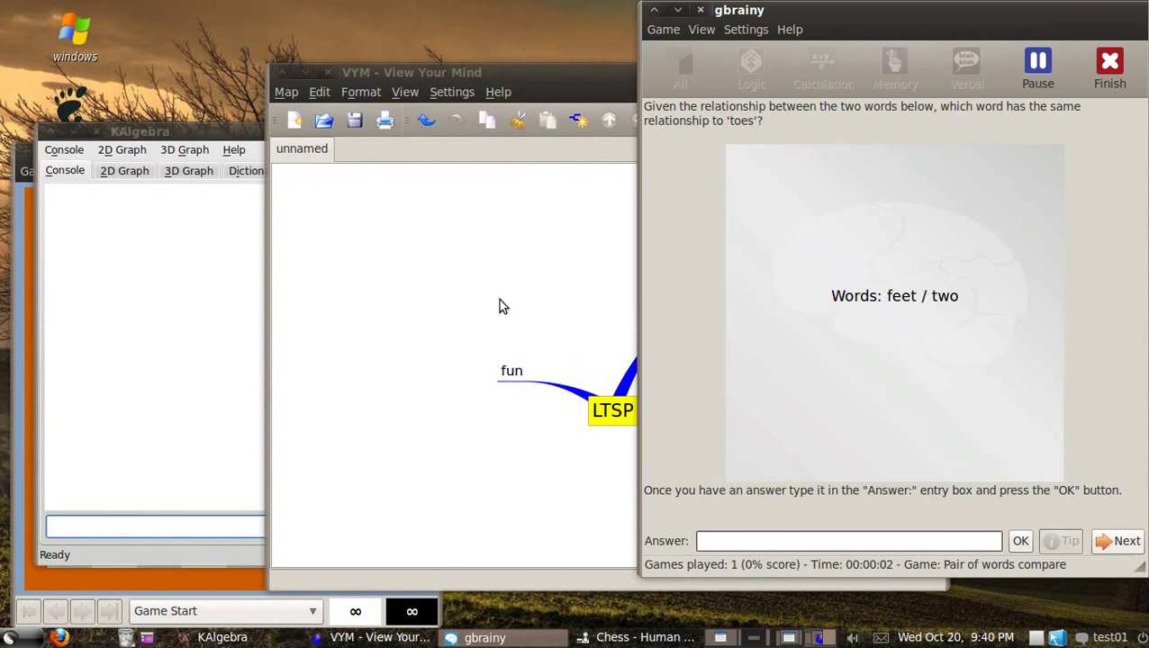
key("alt+Tab")
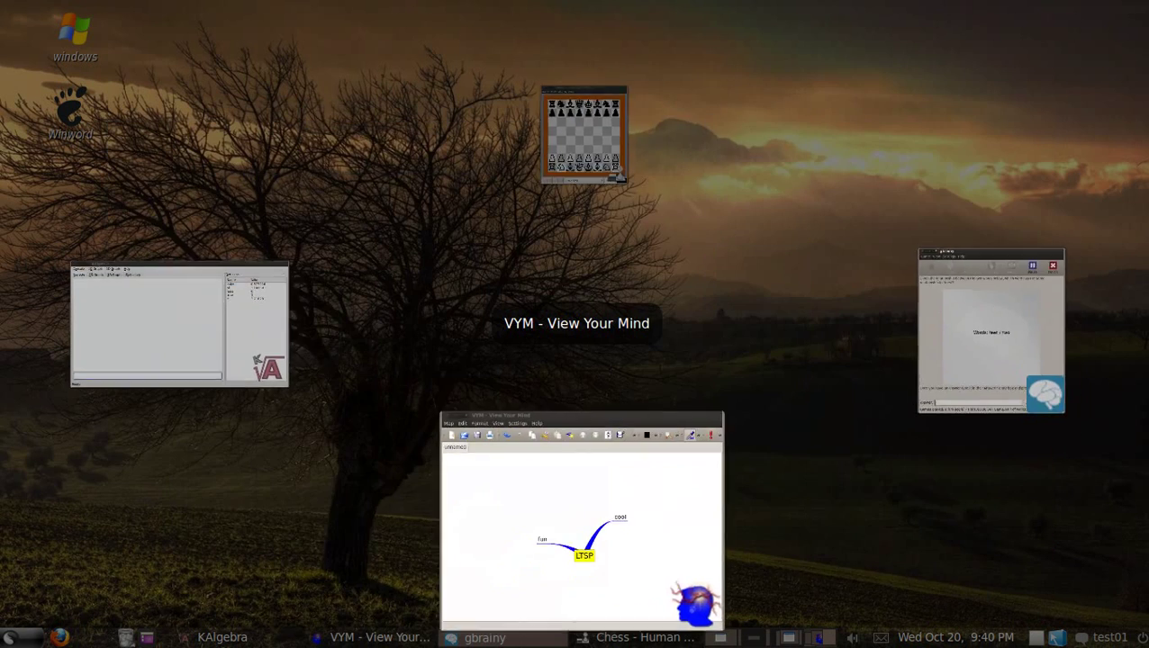
key("alt+Tab")
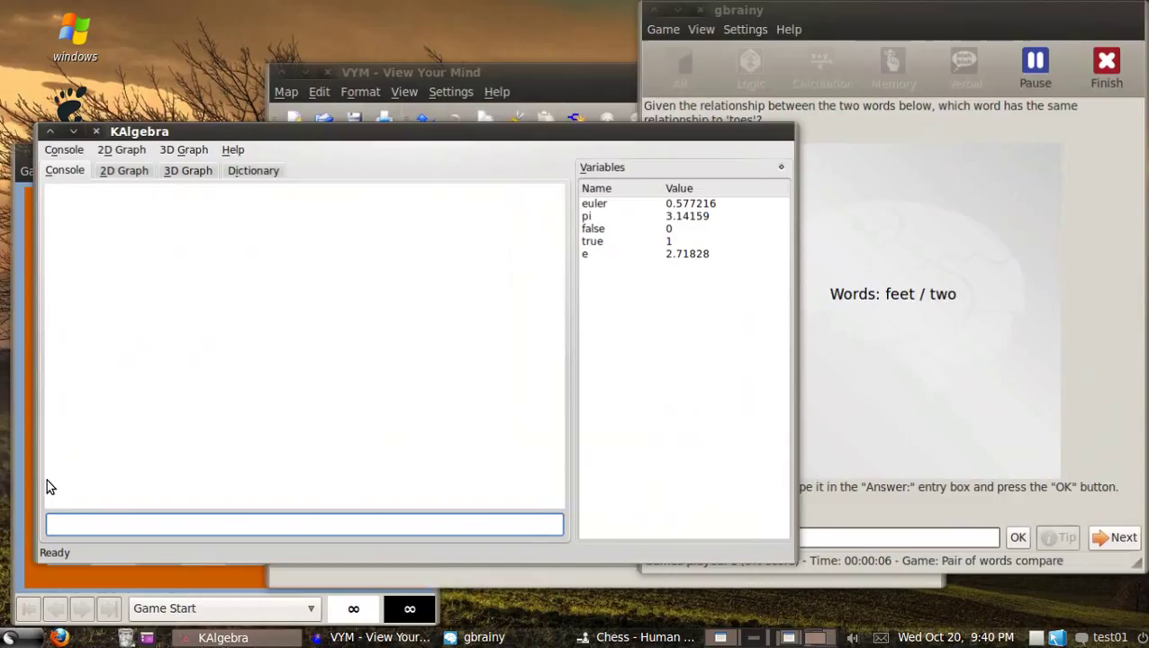
key("alt+Tab")
key("alt+Tab")
key("alt+Tab")
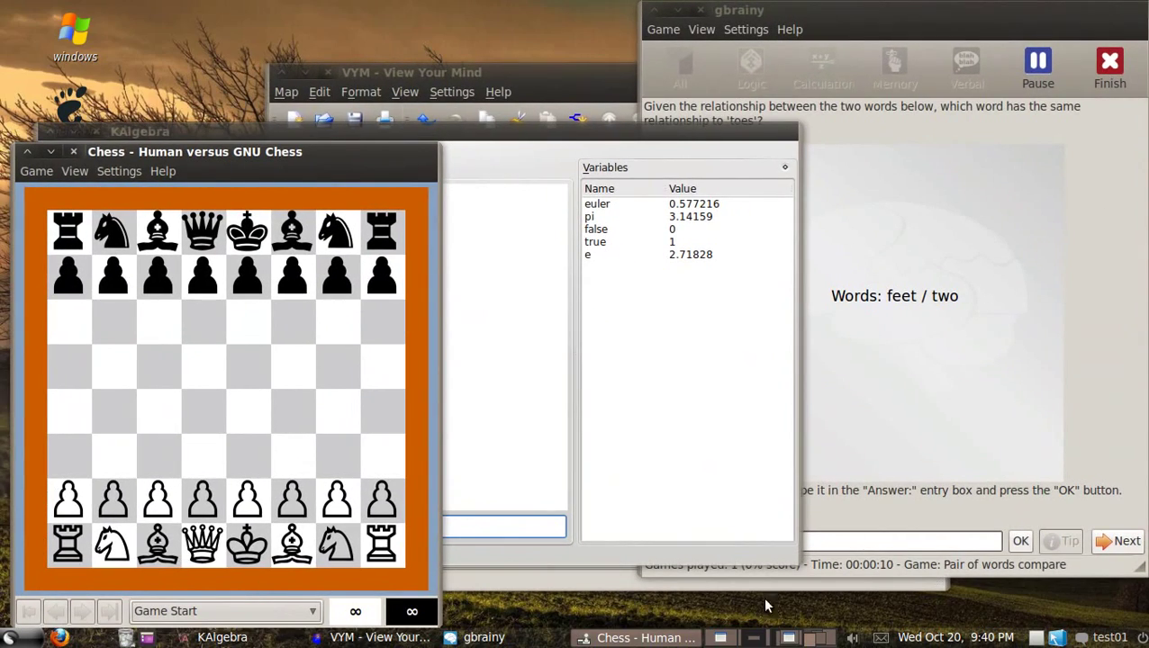
On the GIMP workspace, minimize the image window, toolbox and layers dock.
left_click(764, 636)
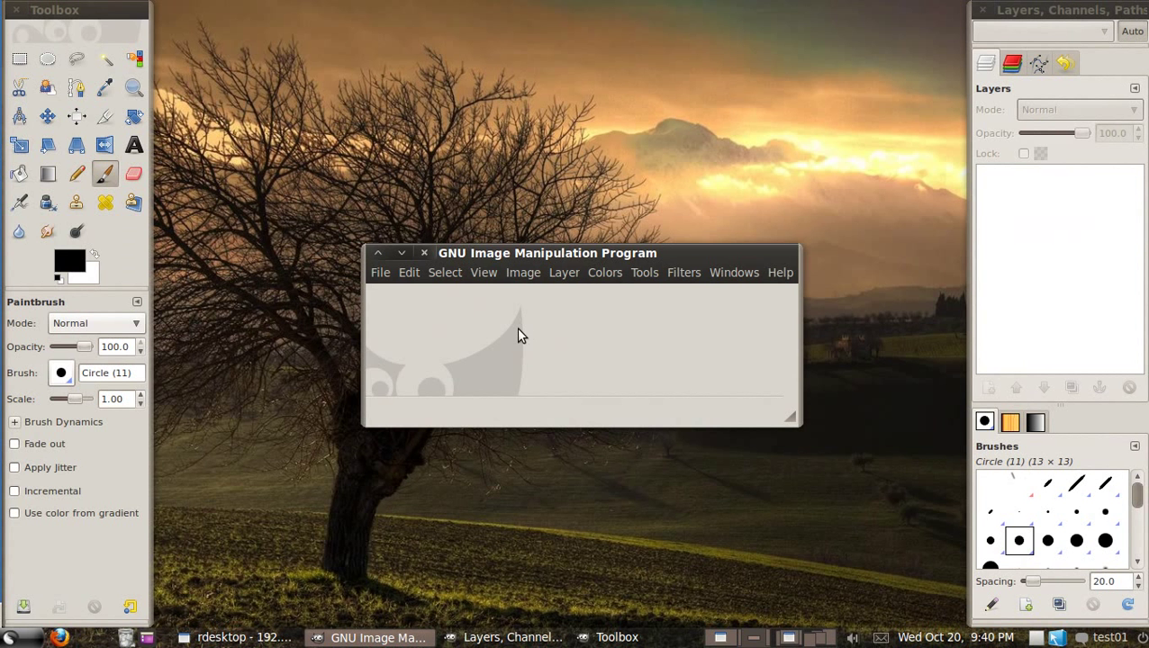
left_click(408, 253)
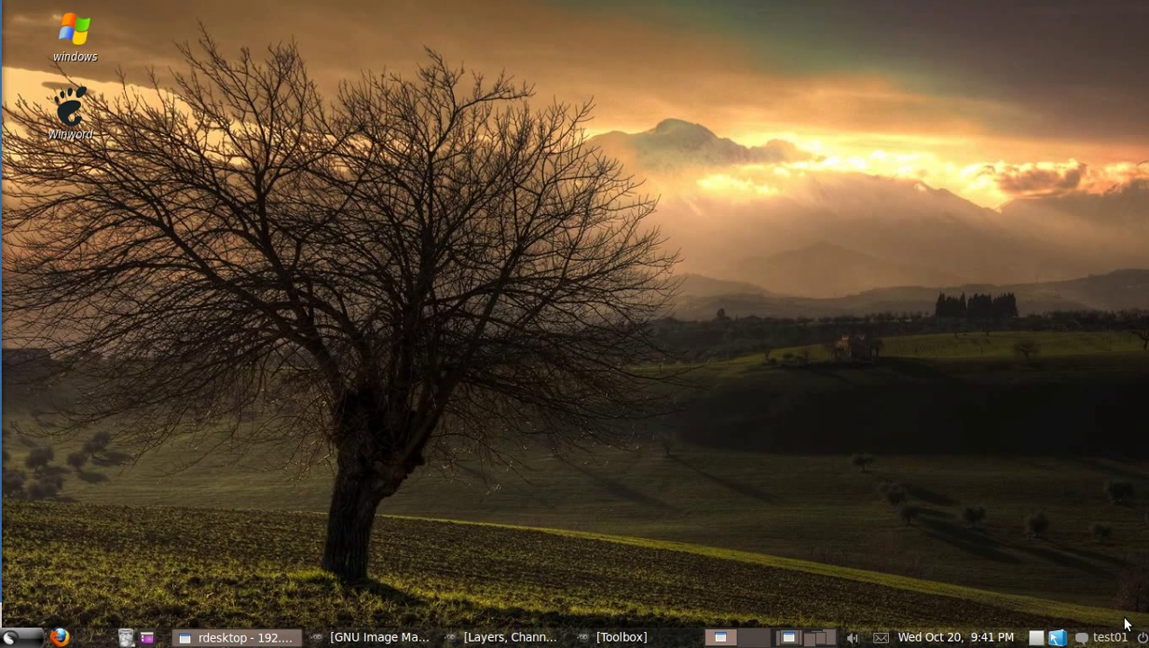
Launch CompizConfig Settings Manager from the Fusion Icon menu.
right_click(1057, 637)
left_click(991, 496)
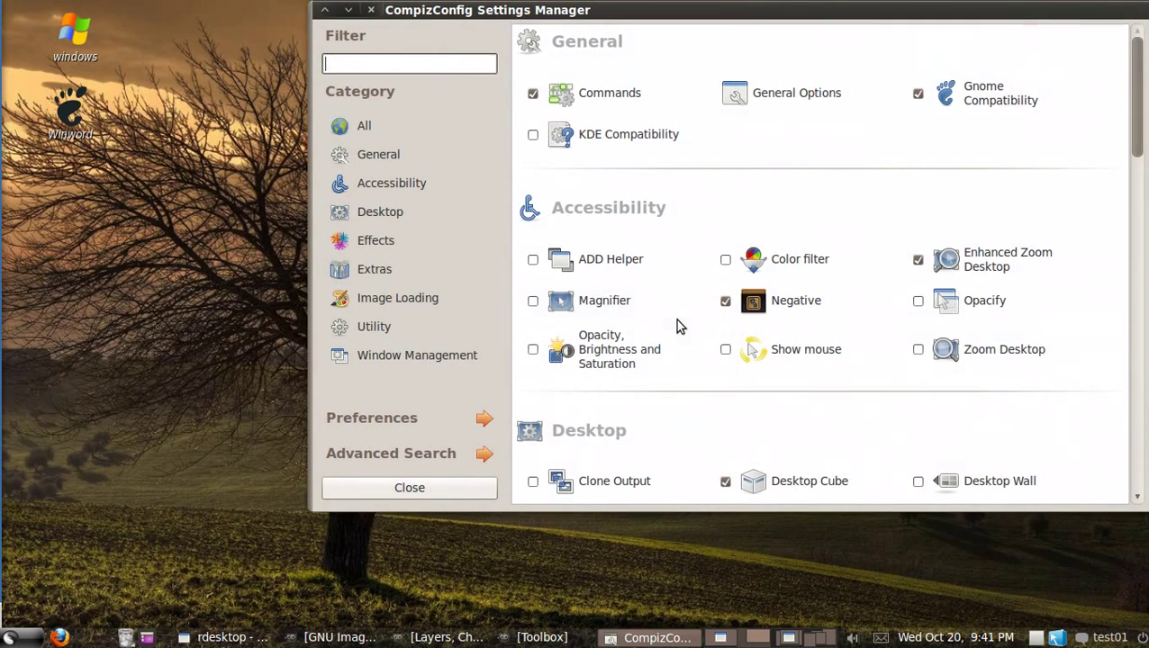
left_click_drag(1135, 91, 1141, 214)
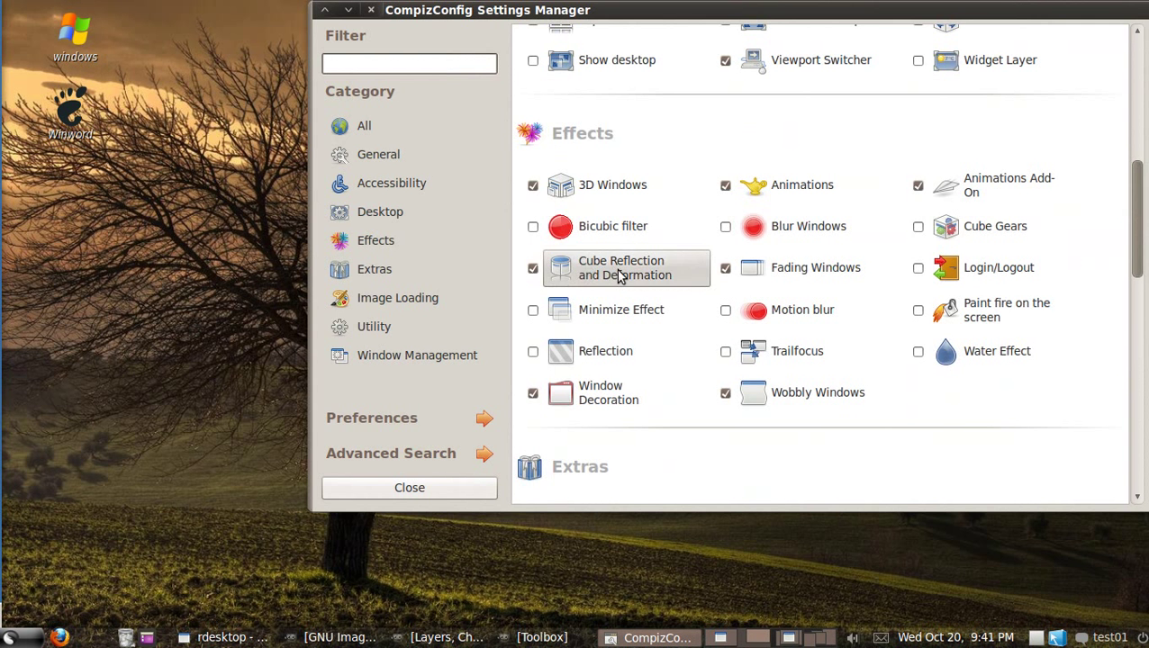
Set Cube Reflection and Deformation's deformation to Sphere, then rotate back to the Word workspace.
left_click(618, 275)
left_click(684, 38)
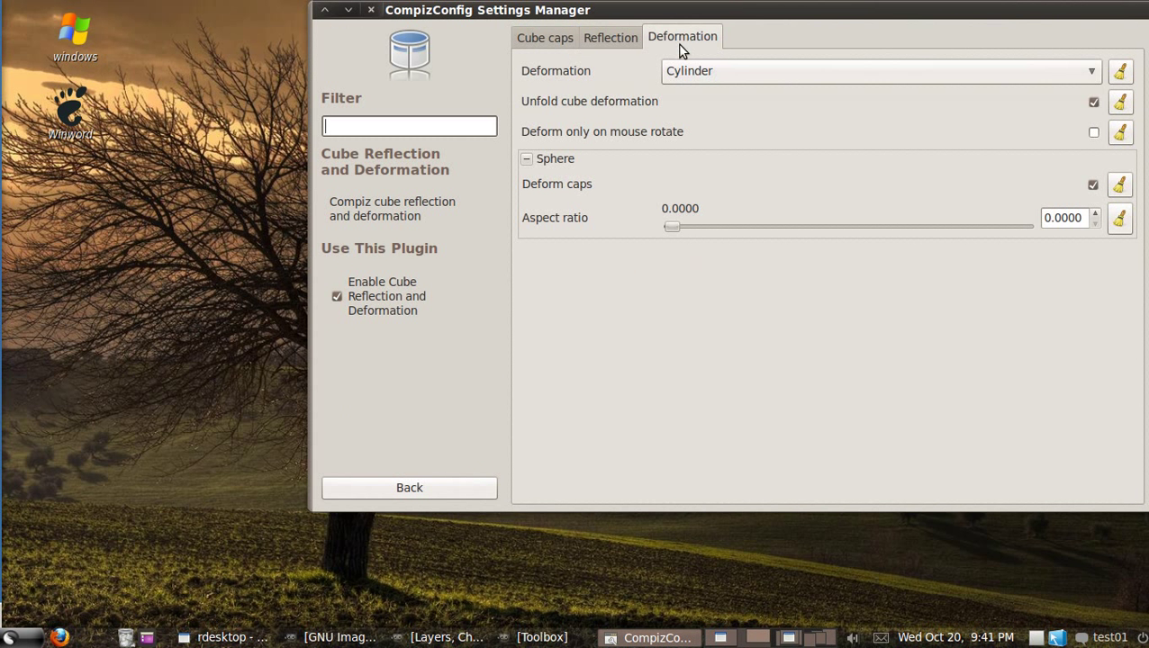
left_click(674, 71)
left_click(686, 91)
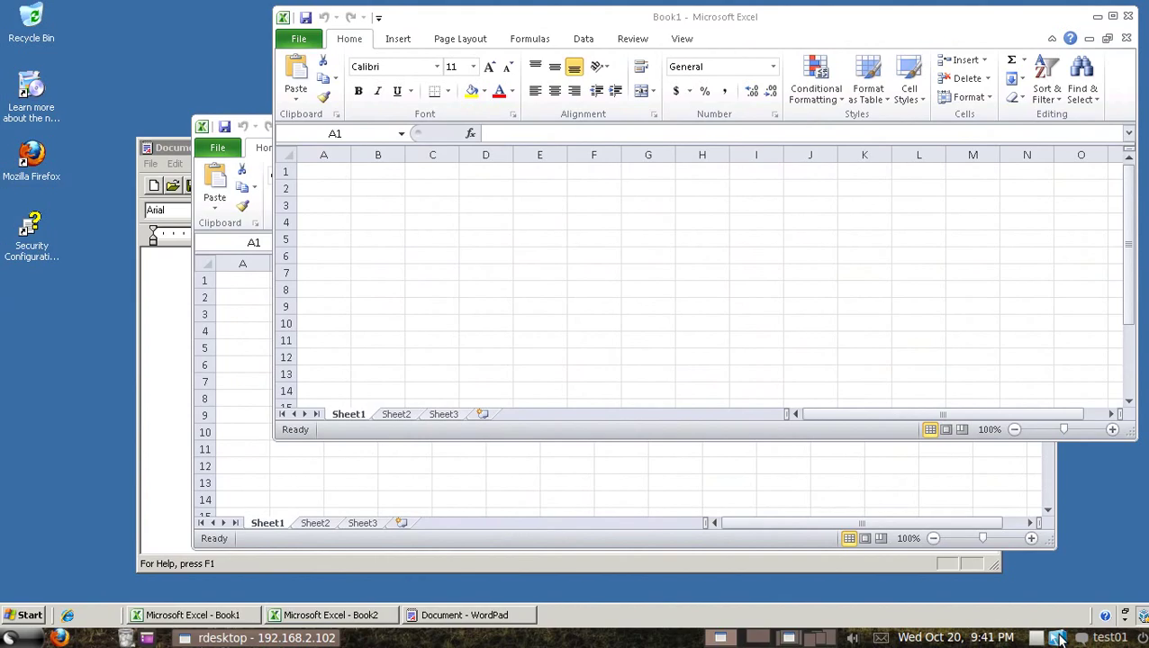
key("ctrl+alt+Right")
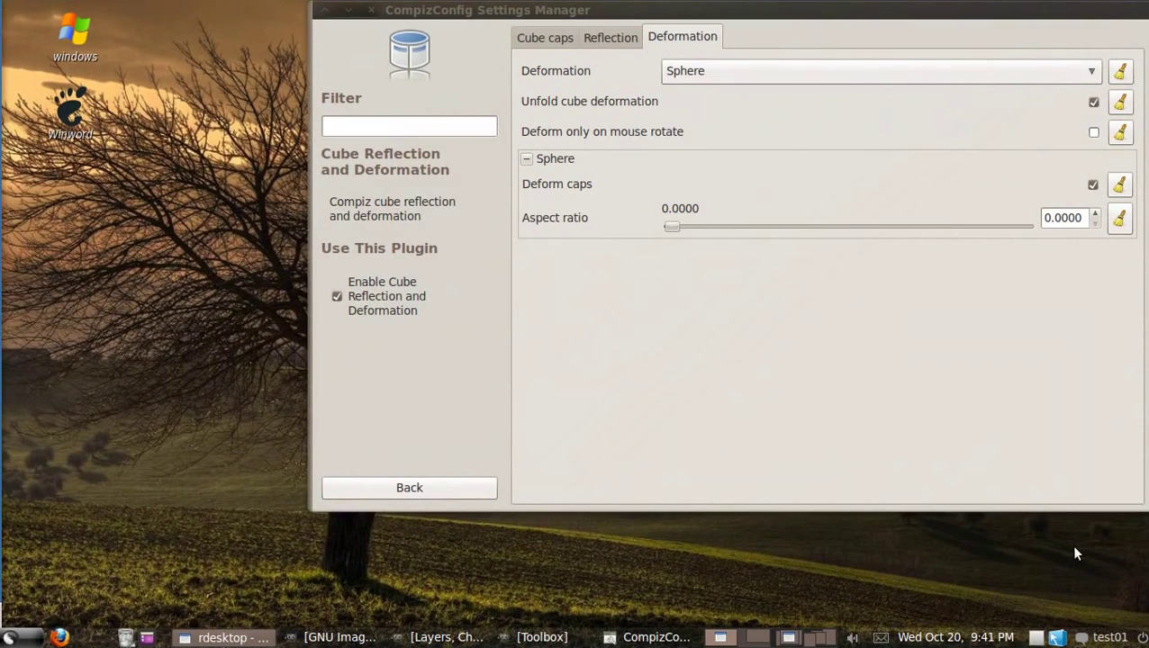
left_click(909, 79)
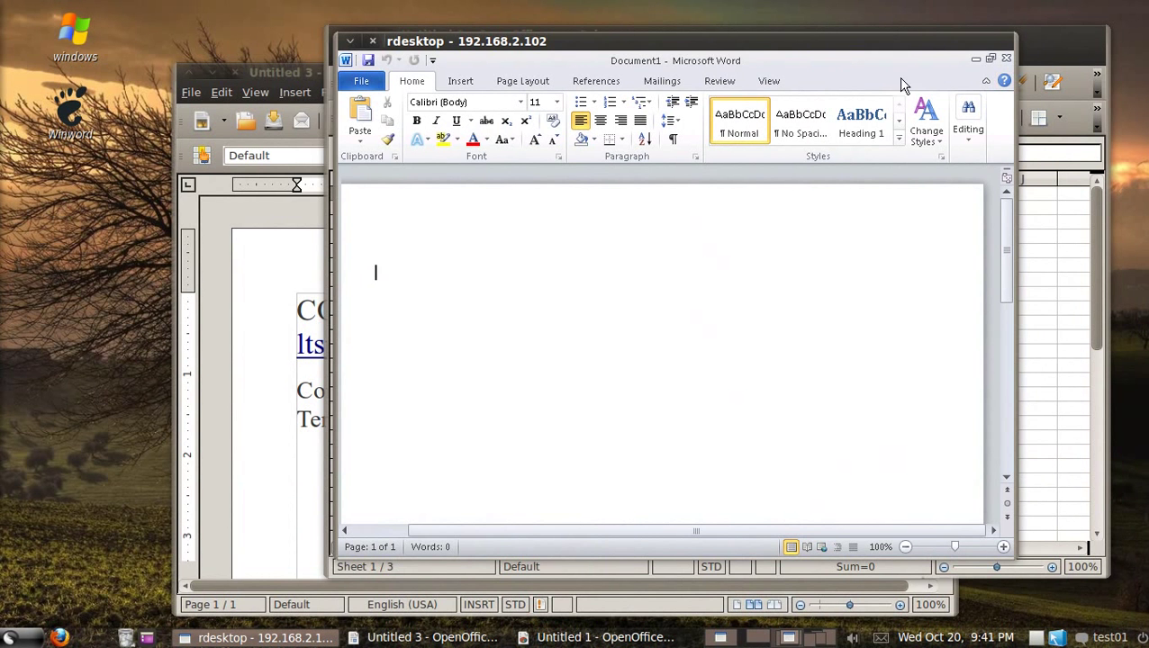
Move the Word window down-left and glance at the messaging and mail panel menu.
left_click_drag(912, 42, 782, 73)
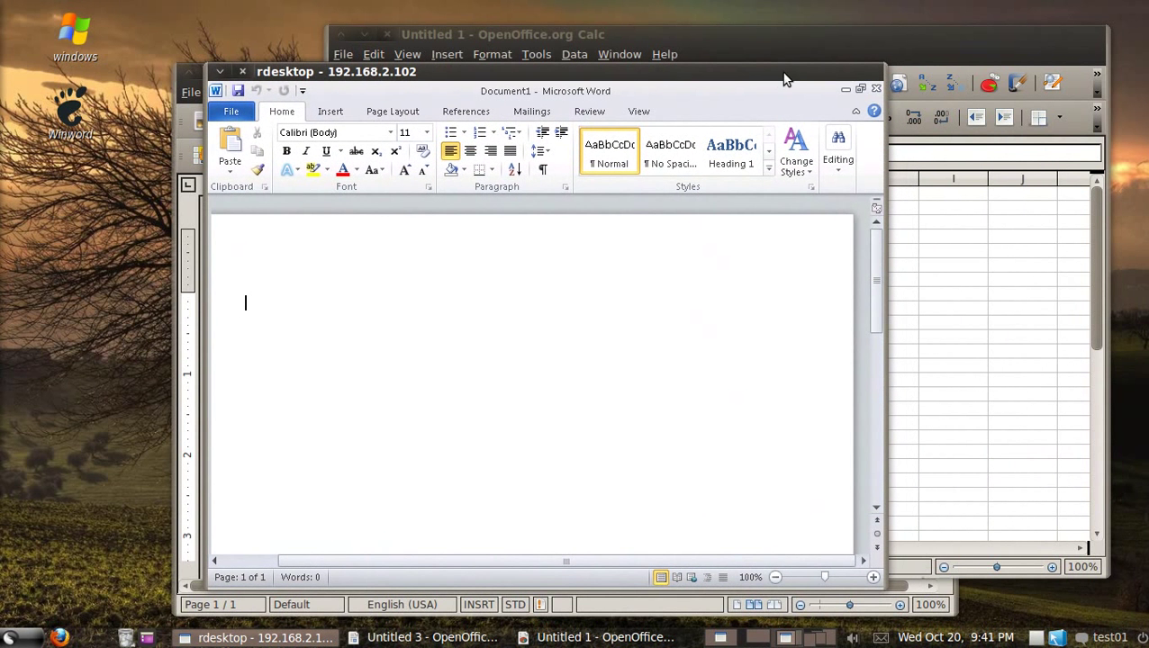
left_click(880, 637)
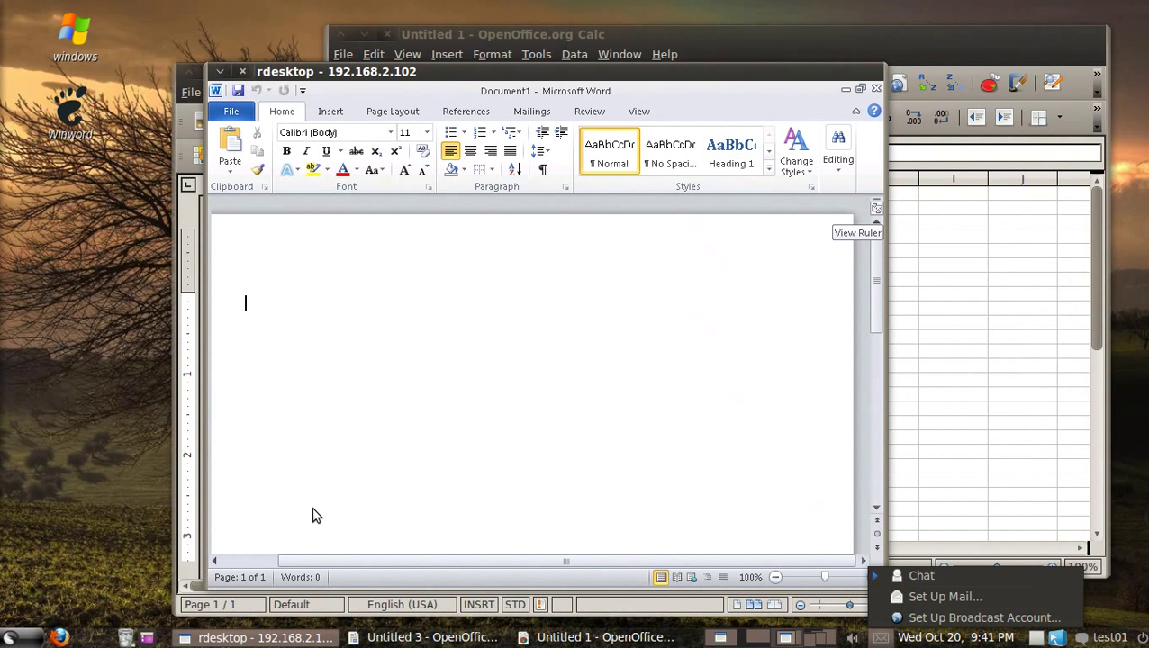
left_click(40, 490)
Browse the Education applications list in the start menu.
left_click(20, 637)
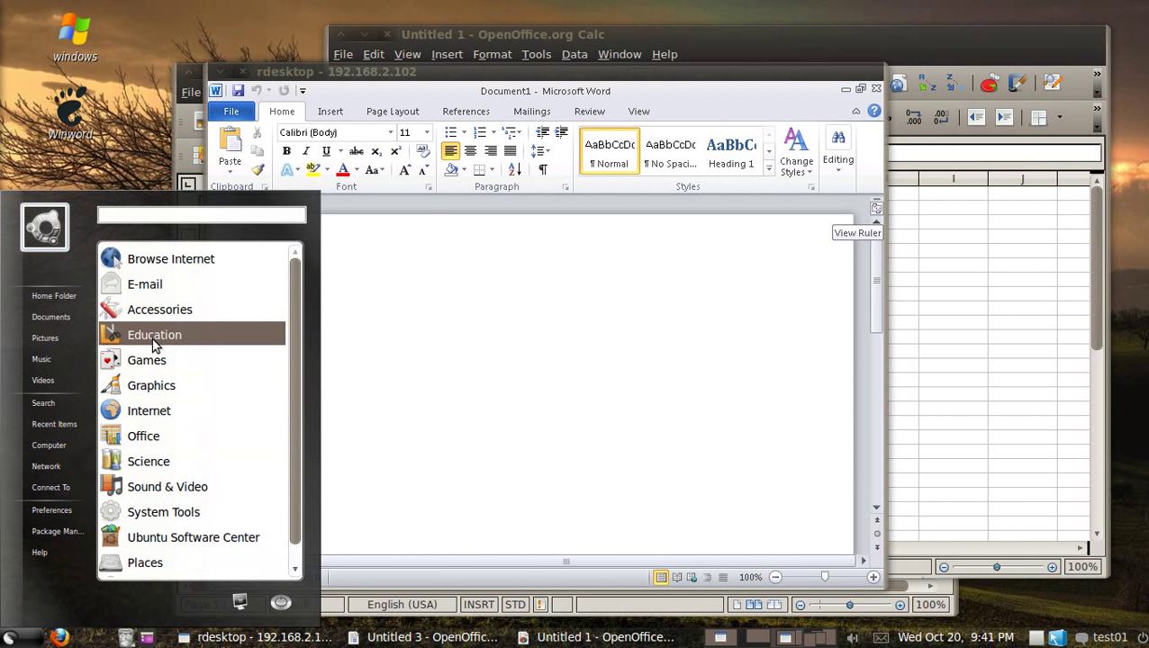
left_click(152, 335)
left_click_drag(297, 283, 301, 370)
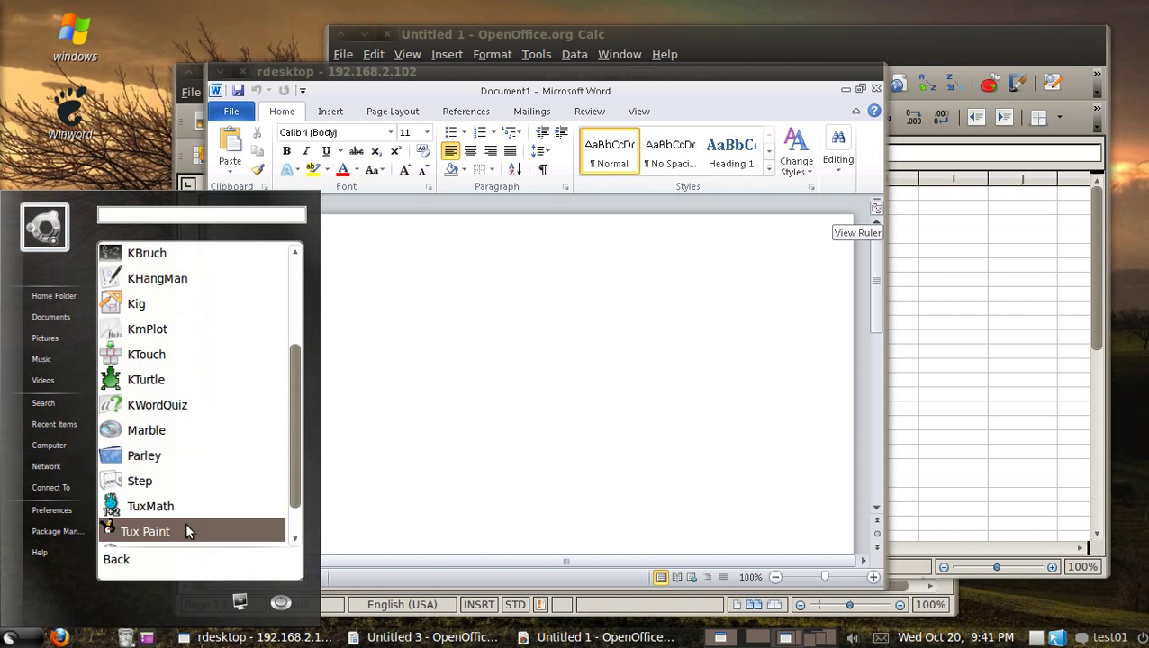
left_click_drag(295, 461, 294, 497)
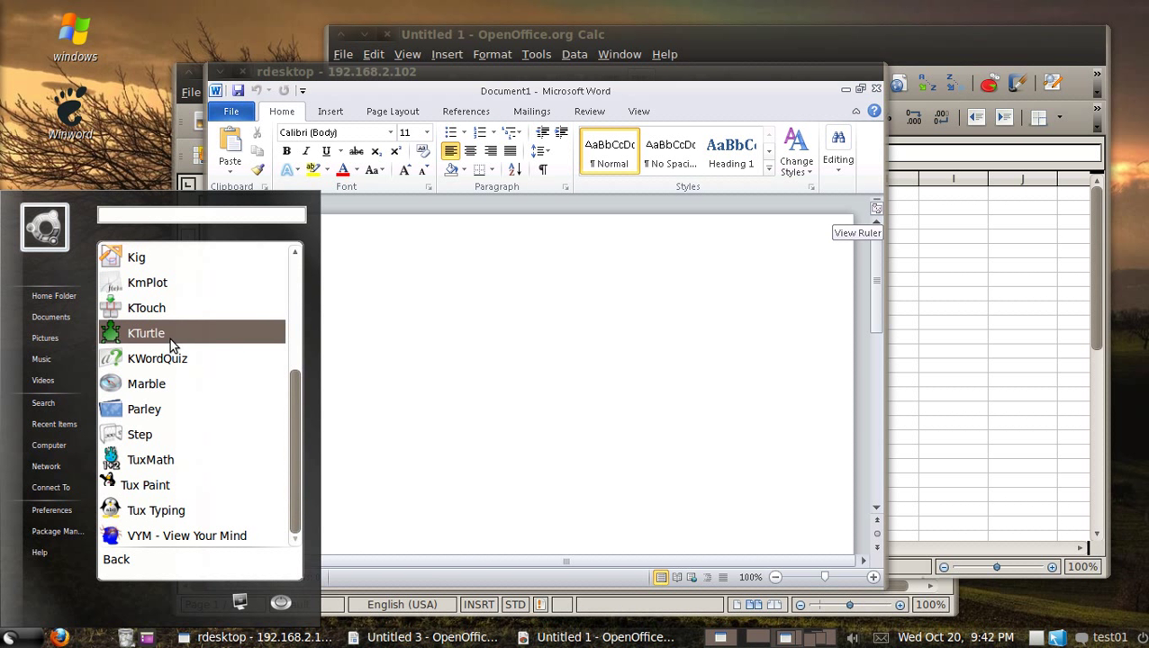
left_click_drag(294, 416, 308, 354)
Go back to the categories and launch Xaos - Fractal Zoomer from Graphics.
left_click(140, 561)
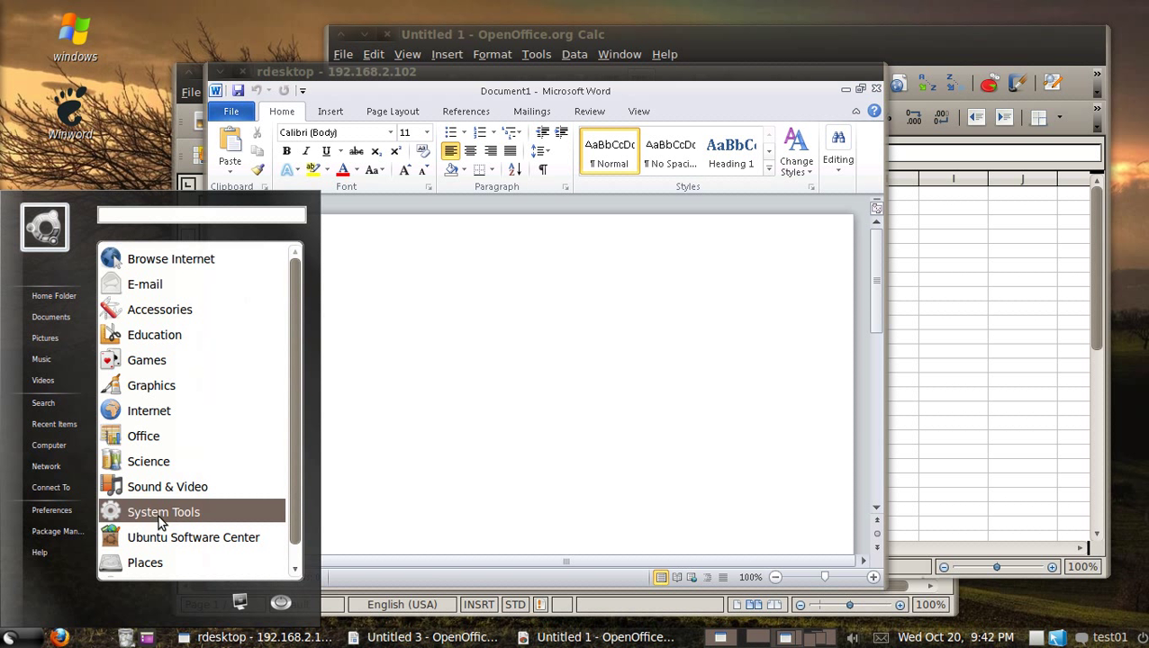
left_click(184, 387)
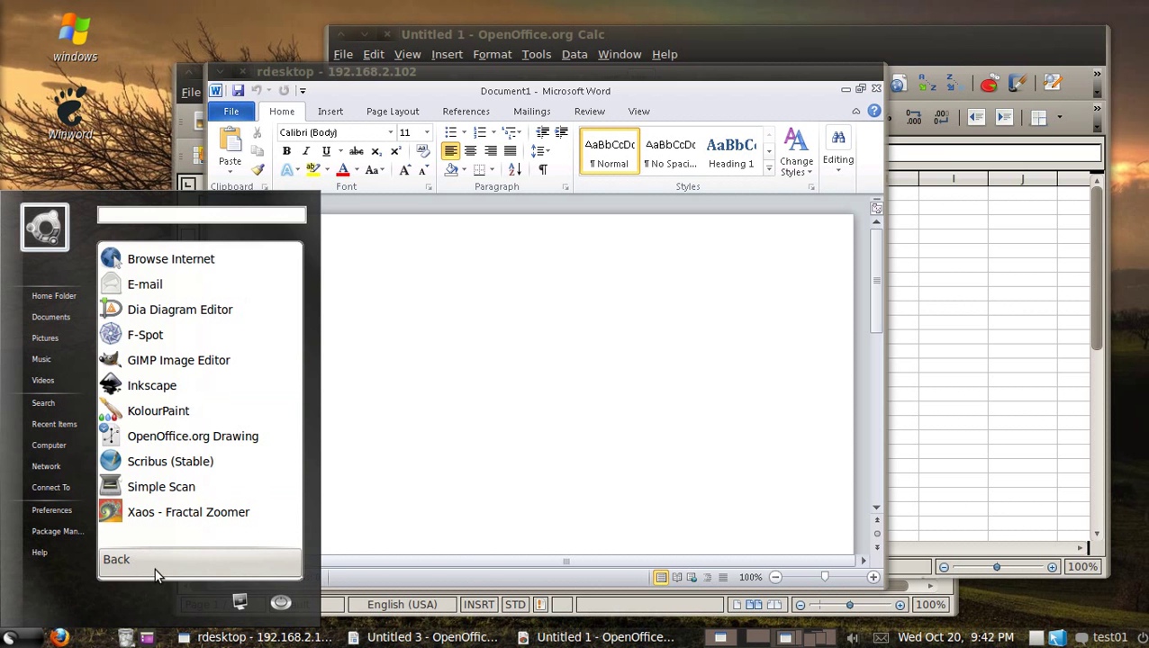
left_click(209, 512)
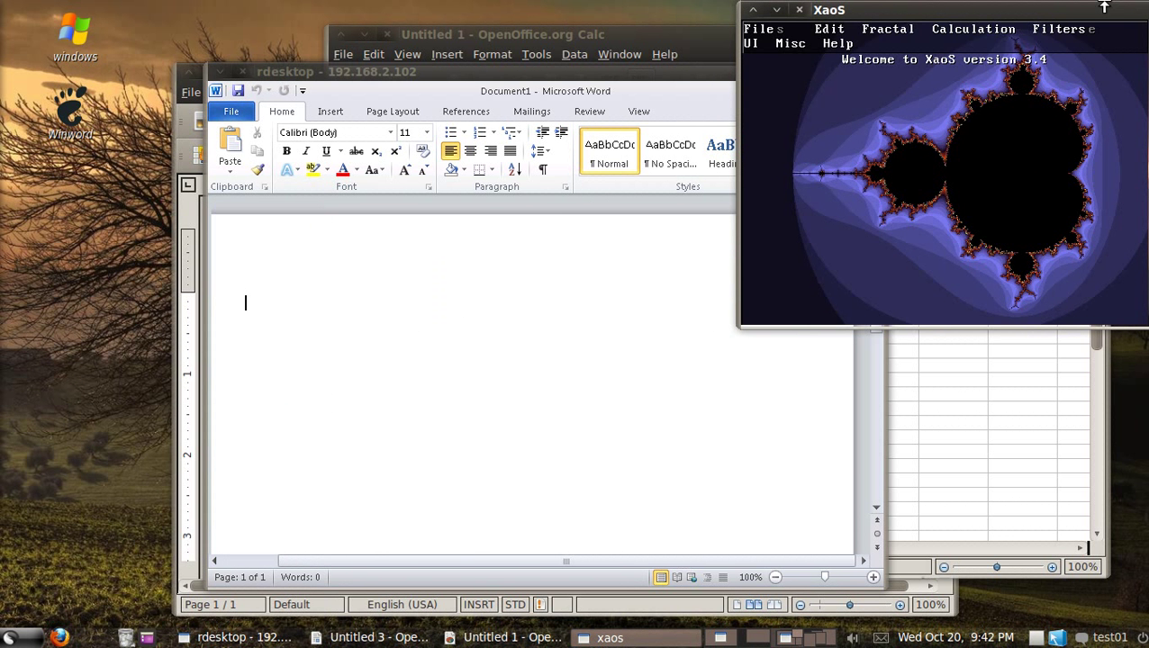
Centre the XaoS window and zoom deep into the Mandelbrot set's colourful spiral edge.
mouse_move(1013, 10)
left_mouse_down()
mouse_move(714, 121)
mouse_move(581, 148)
left_mouse_up()
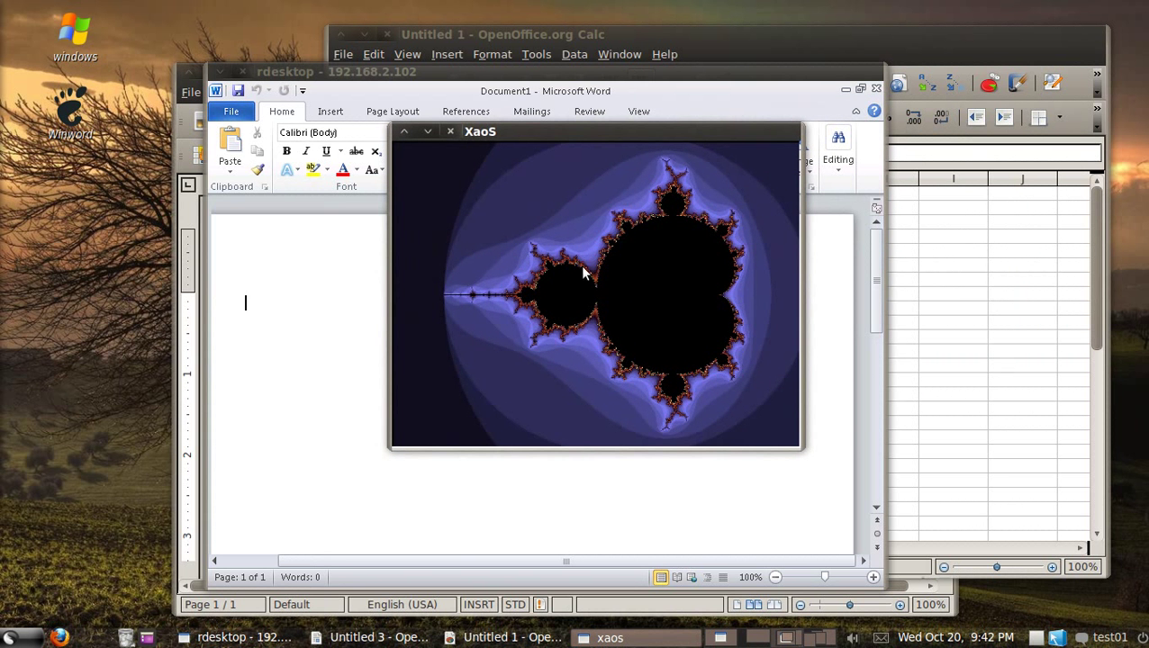
left_click_drag(583, 273, 549, 291)
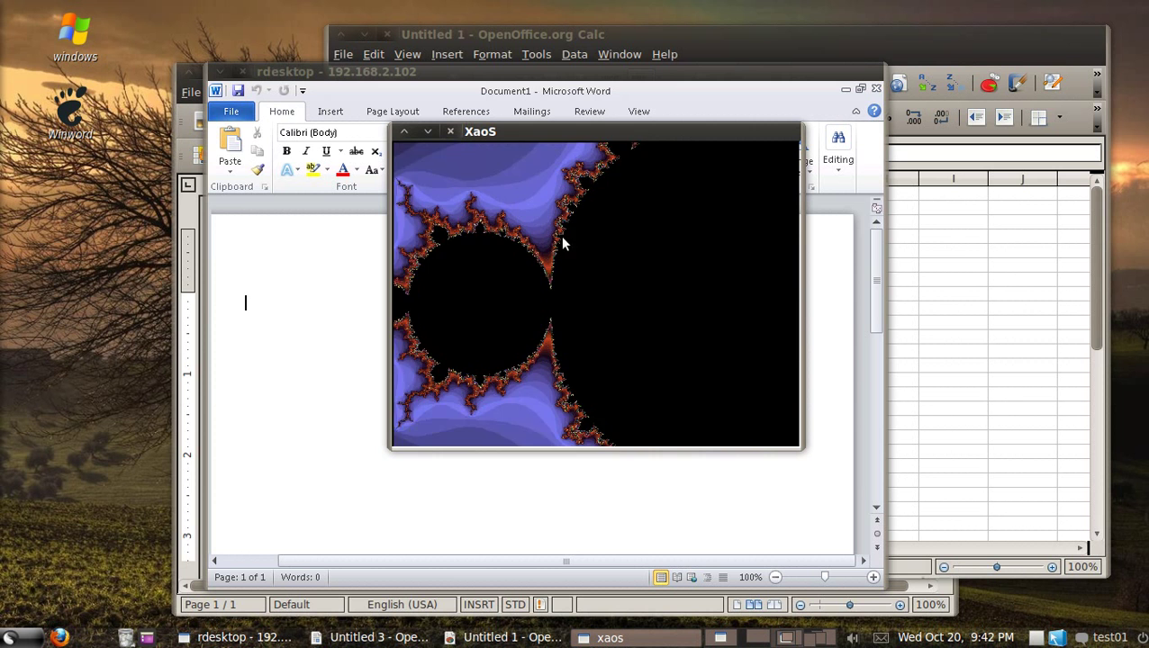
mouse_move(562, 241)
left_mouse_down()
mouse_move(583, 162)
mouse_move(600, 203)
mouse_move(573, 273)
left_mouse_up()
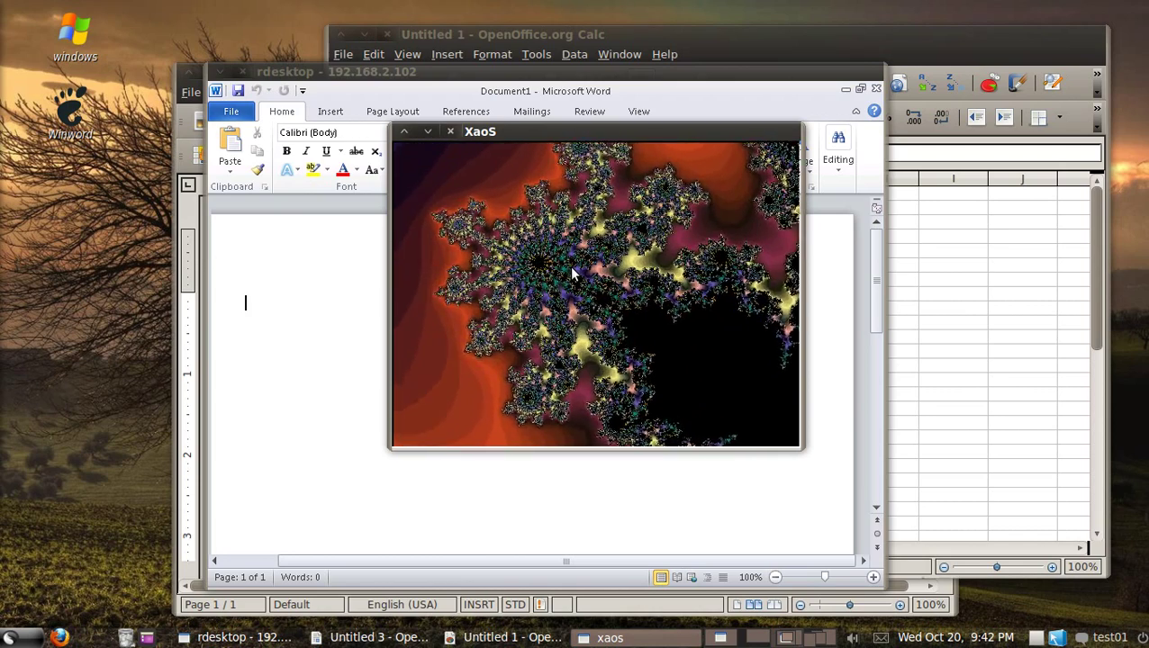
left_click_drag(572, 273, 451, 136)
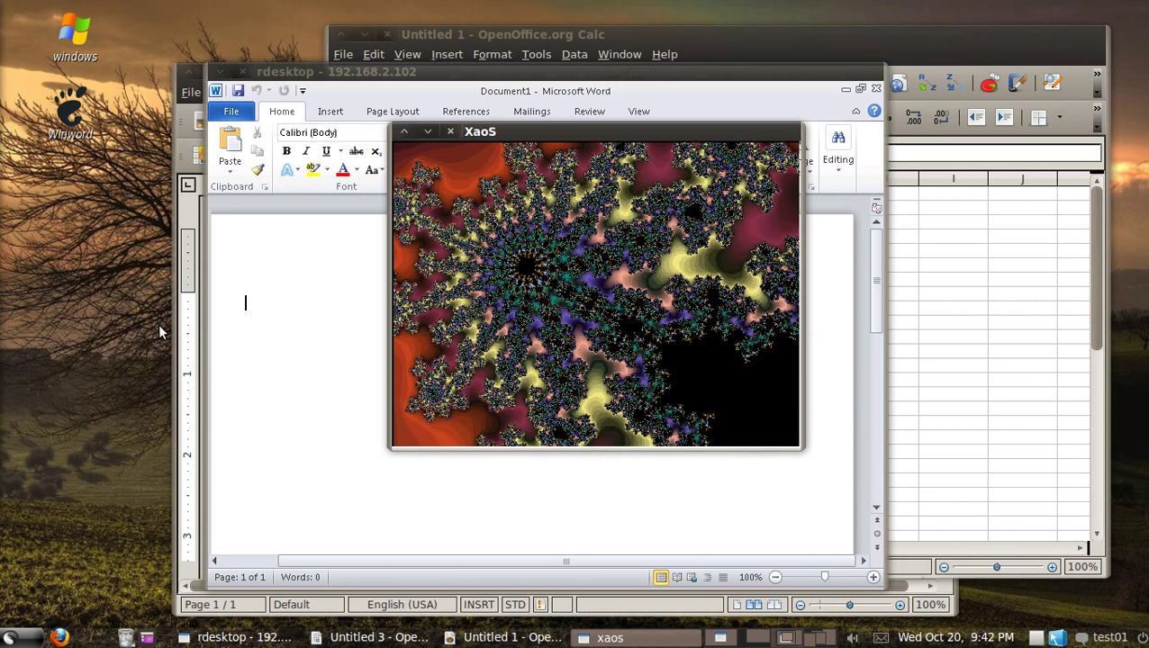
left_click(117, 337)
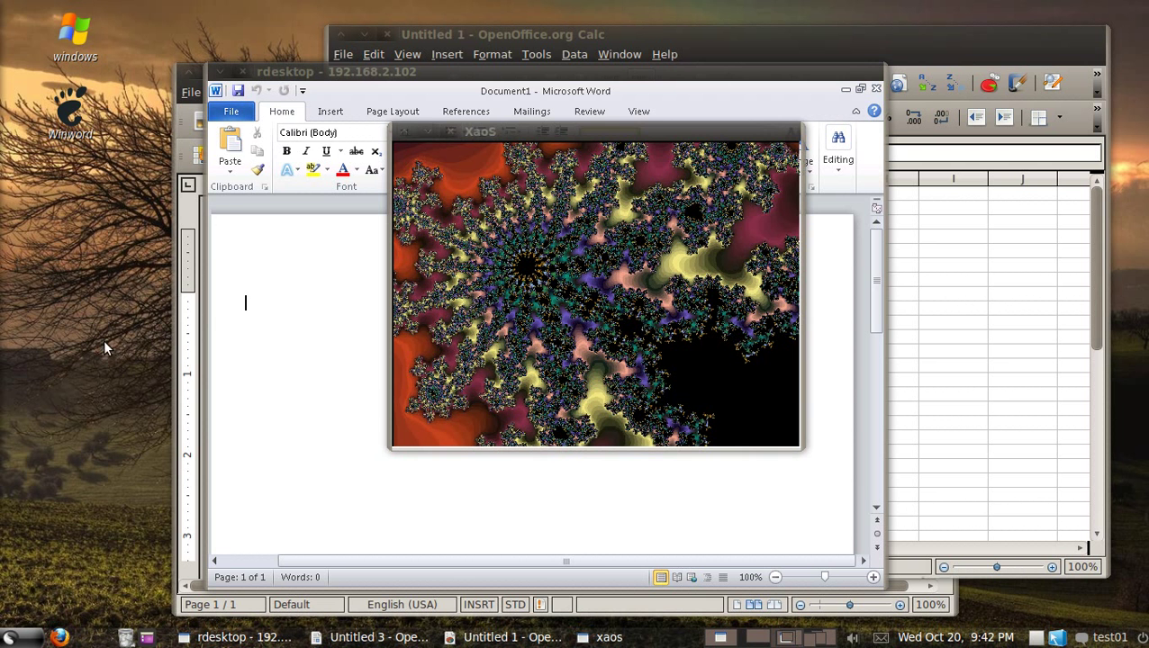
left_click(15, 642)
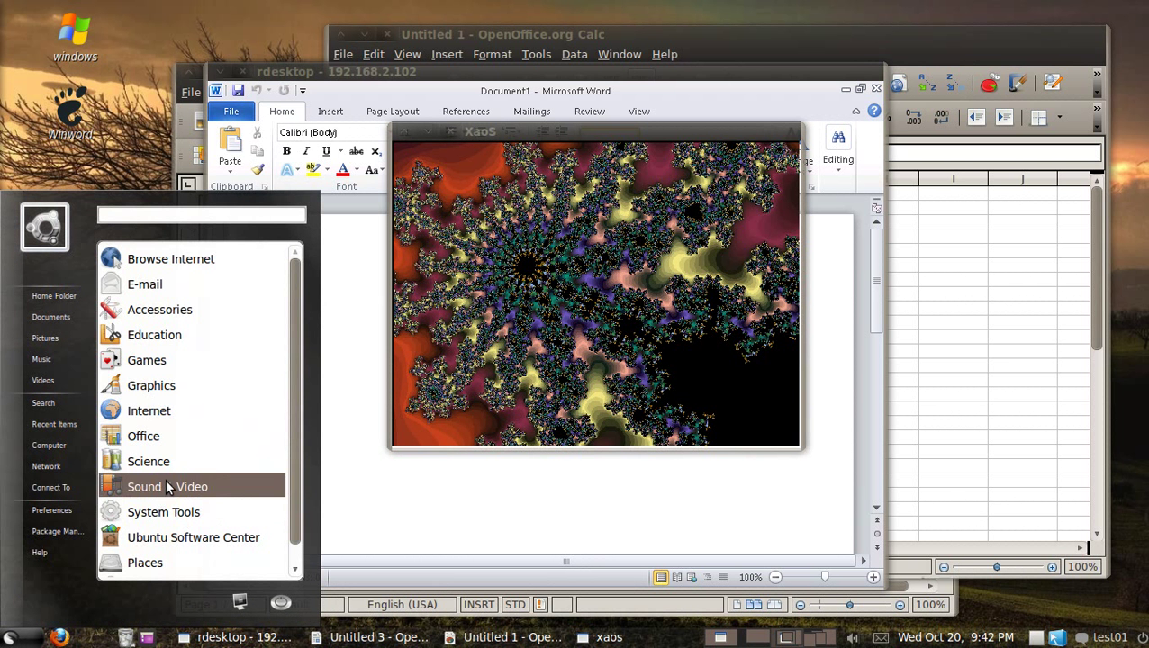
Launch Cheese from Sound & Video, view the edge-effect webcam preview, then close it.
left_click(171, 484)
left_click(169, 336)
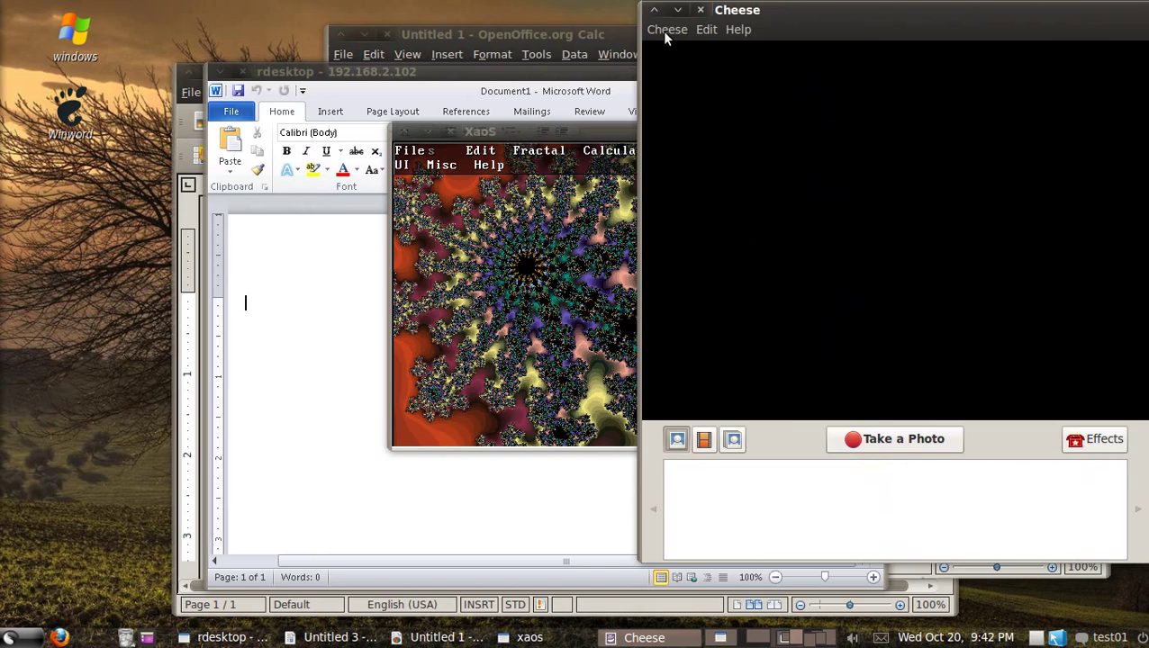
left_click_drag(766, 14, 531, 44)
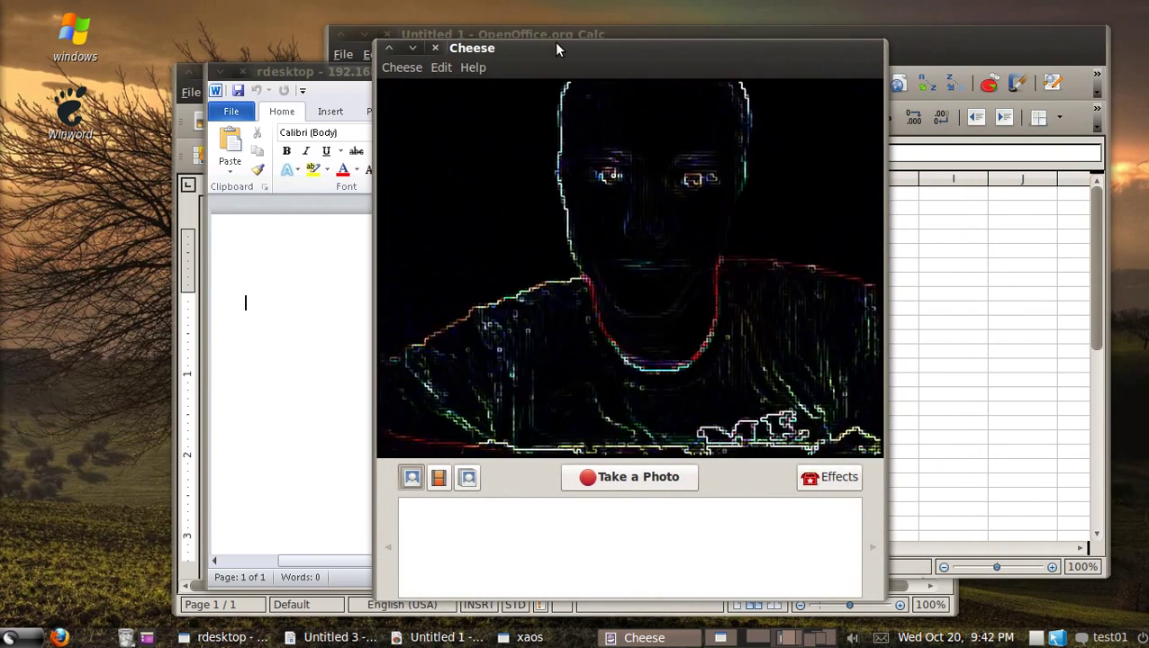
left_click(432, 48)
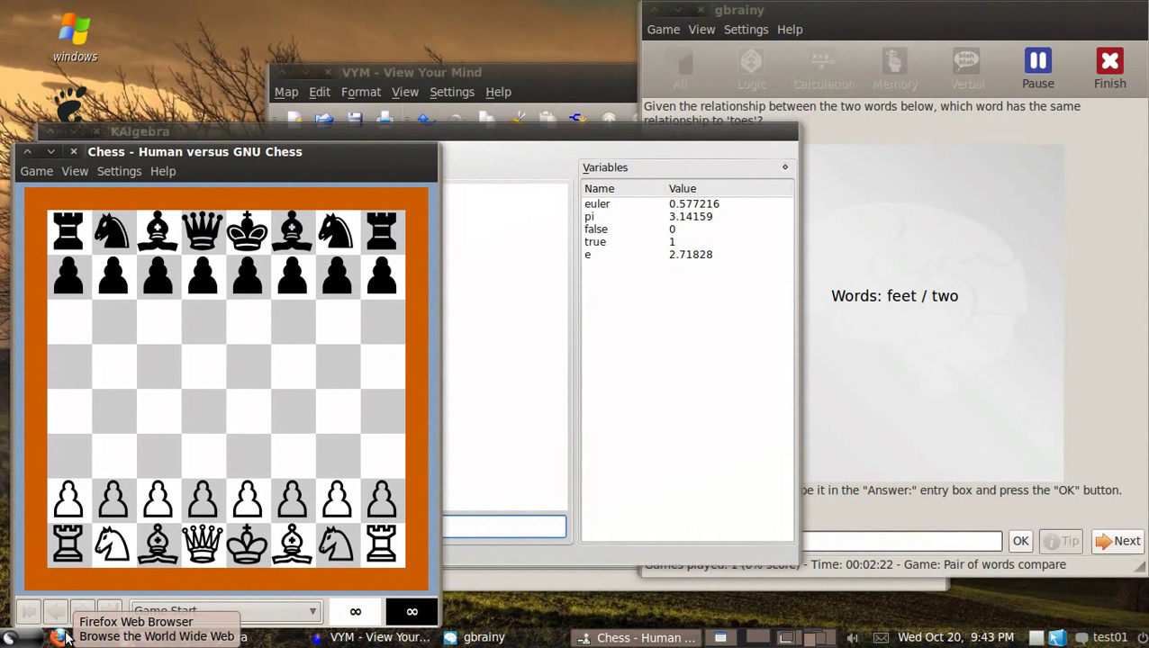
Browse and close the applications menu, reposition KAlgebra, then rotate the cube to the CompizConfig workspace.
left_click(14, 637)
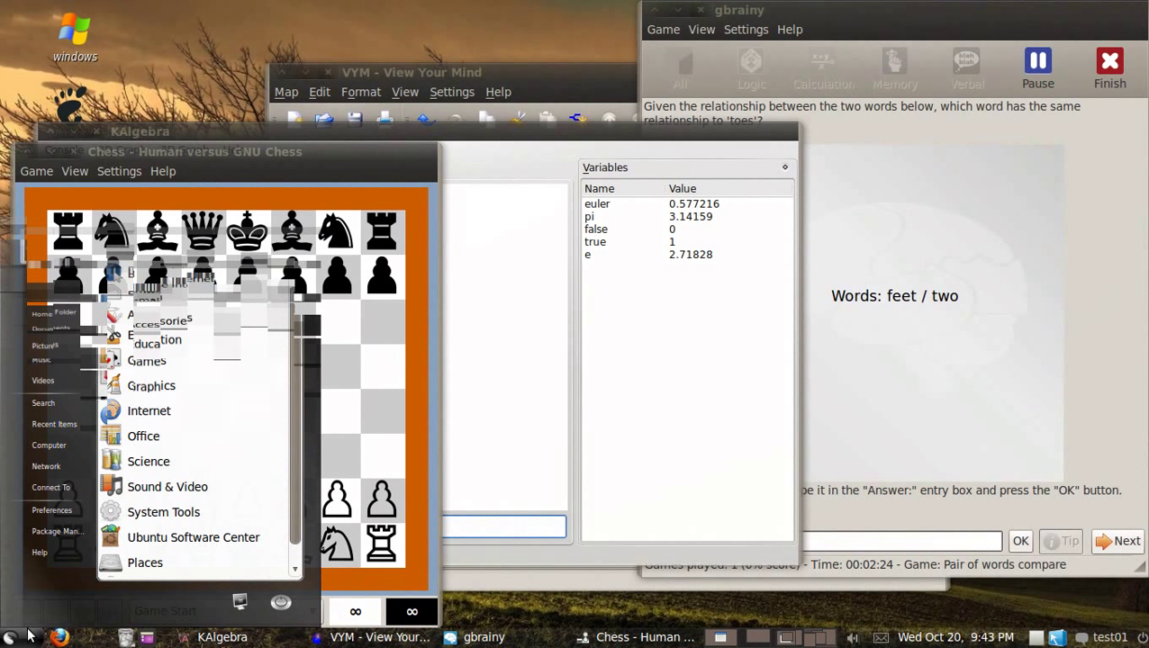
left_click_drag(295, 408, 293, 455)
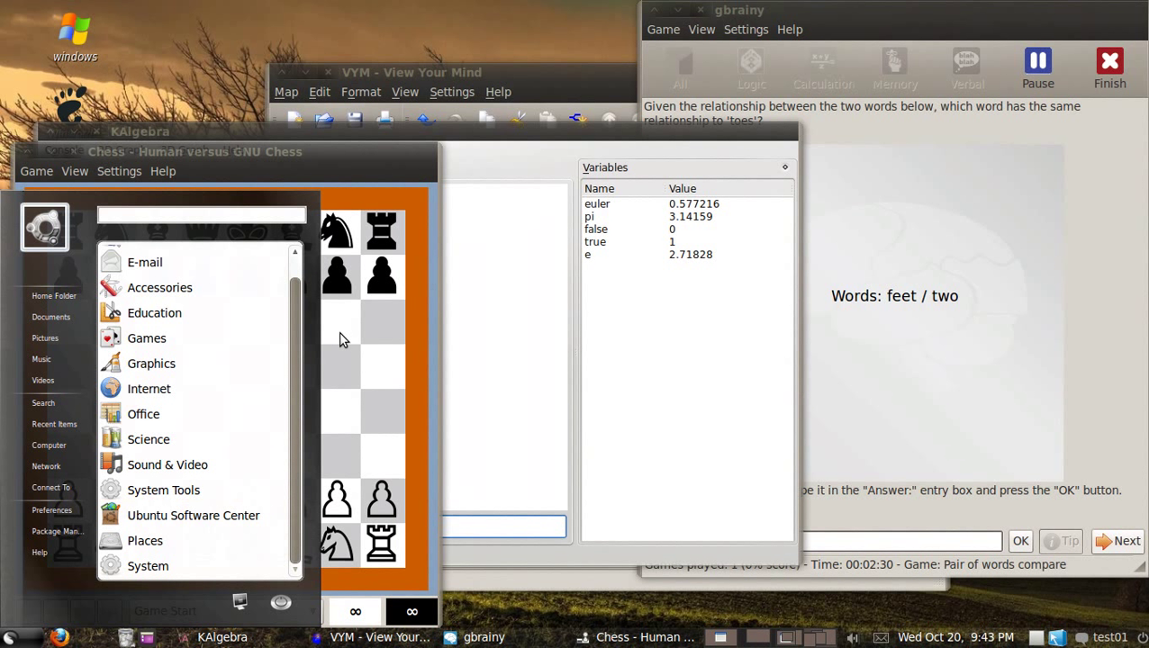
left_click_drag(296, 367, 293, 259)
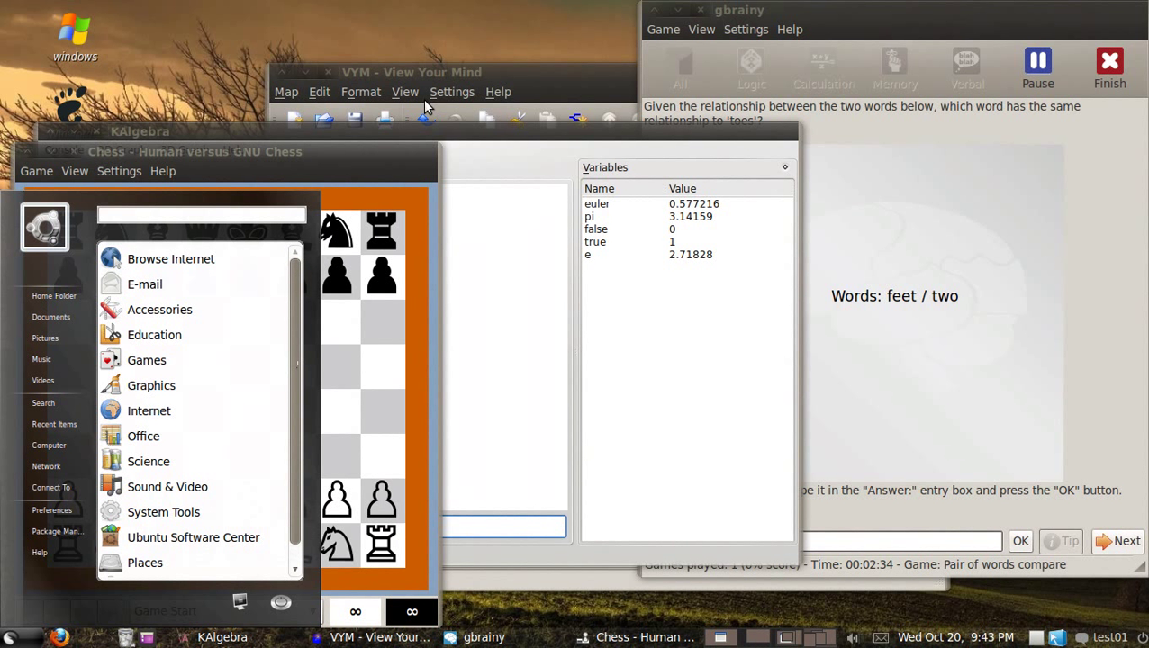
left_click_drag(419, 132, 519, 86)
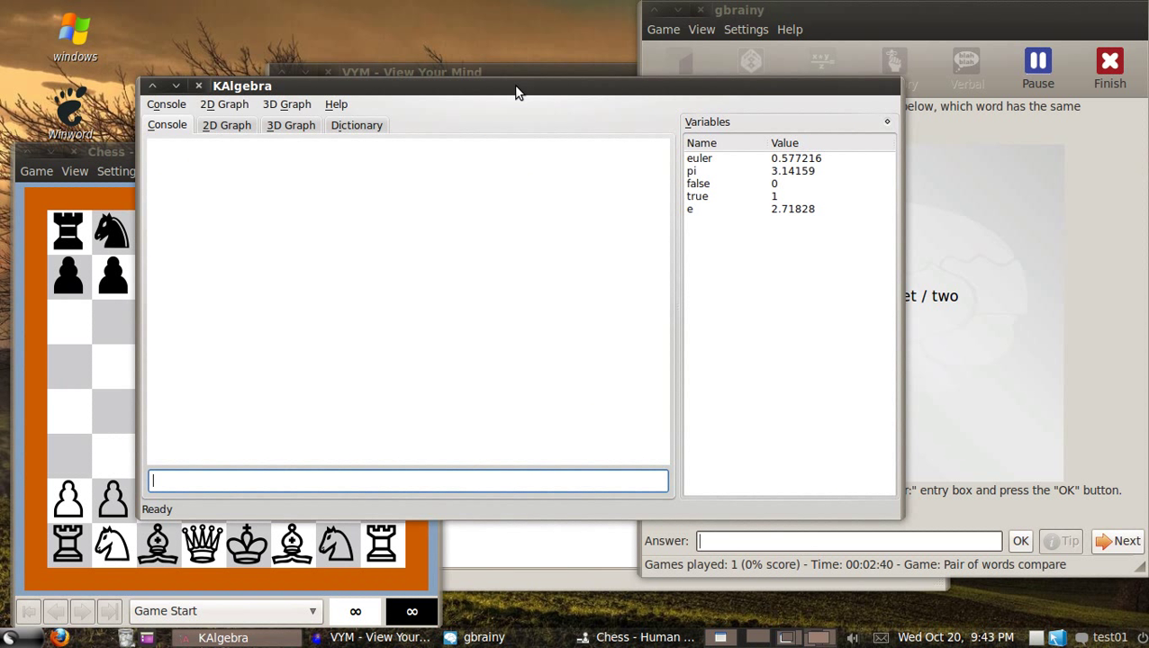
key("ctrl+alt+Right")
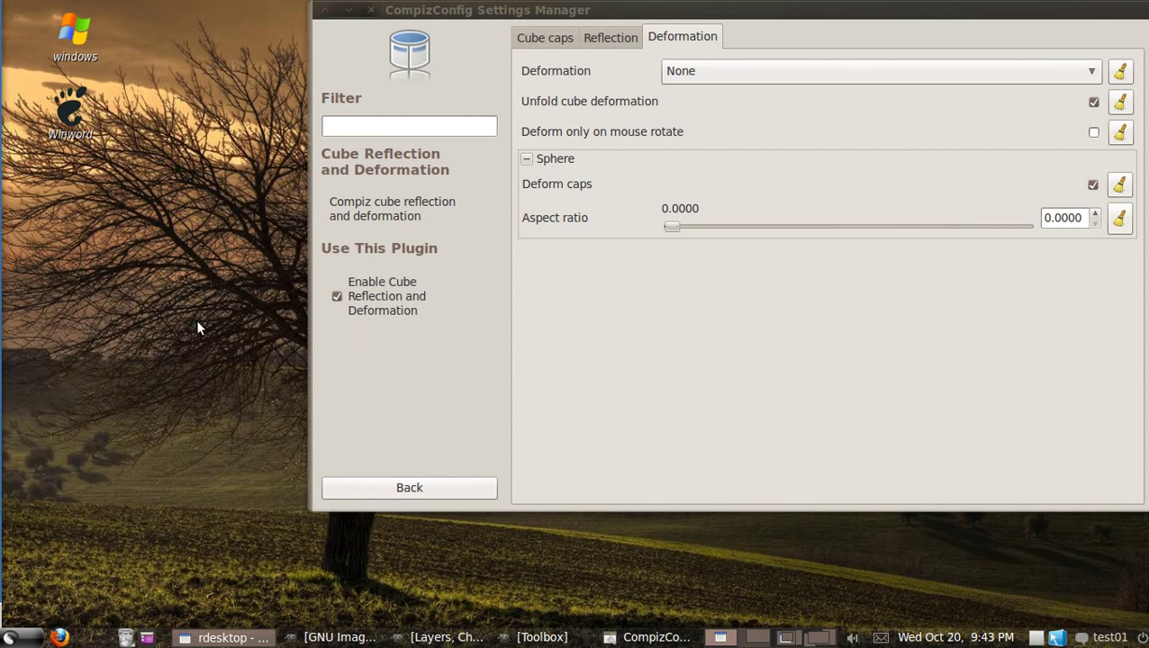
Open Firefox from the panel launcher on the mozilla.org home page.
left_click(59, 637)
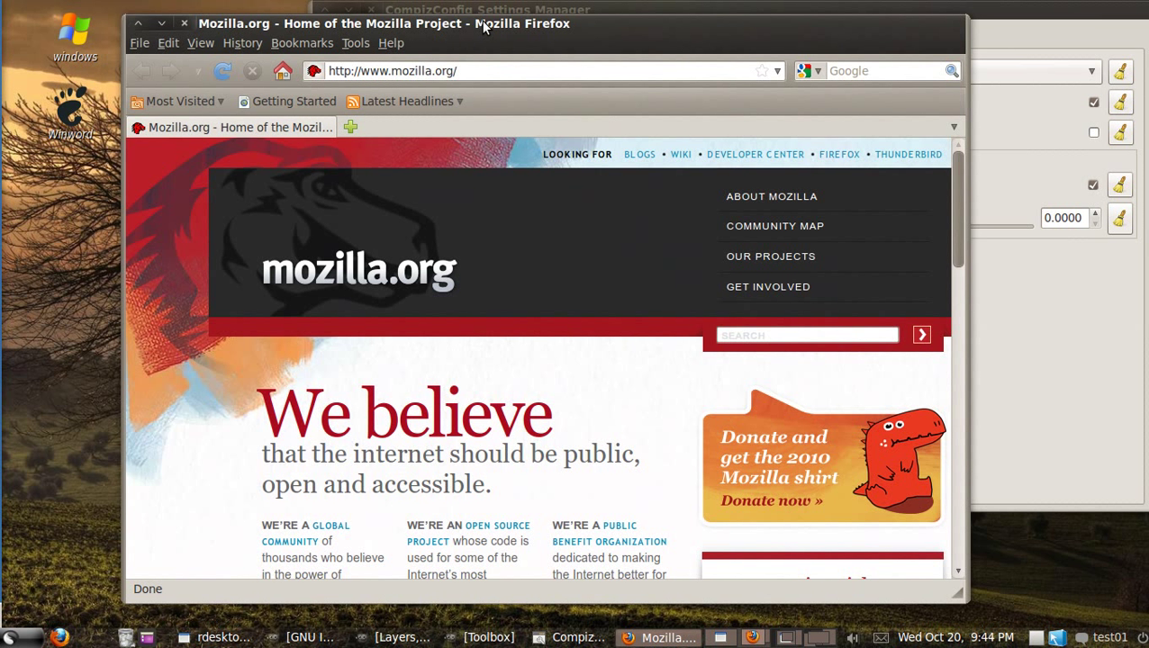
Drag the Firefox window down and back to the top, then switch to the Word/XaoS/Calc workspace.
mouse_move(480, 25)
left_mouse_down()
mouse_move(413, 70)
mouse_move(469, 128)
left_mouse_up()
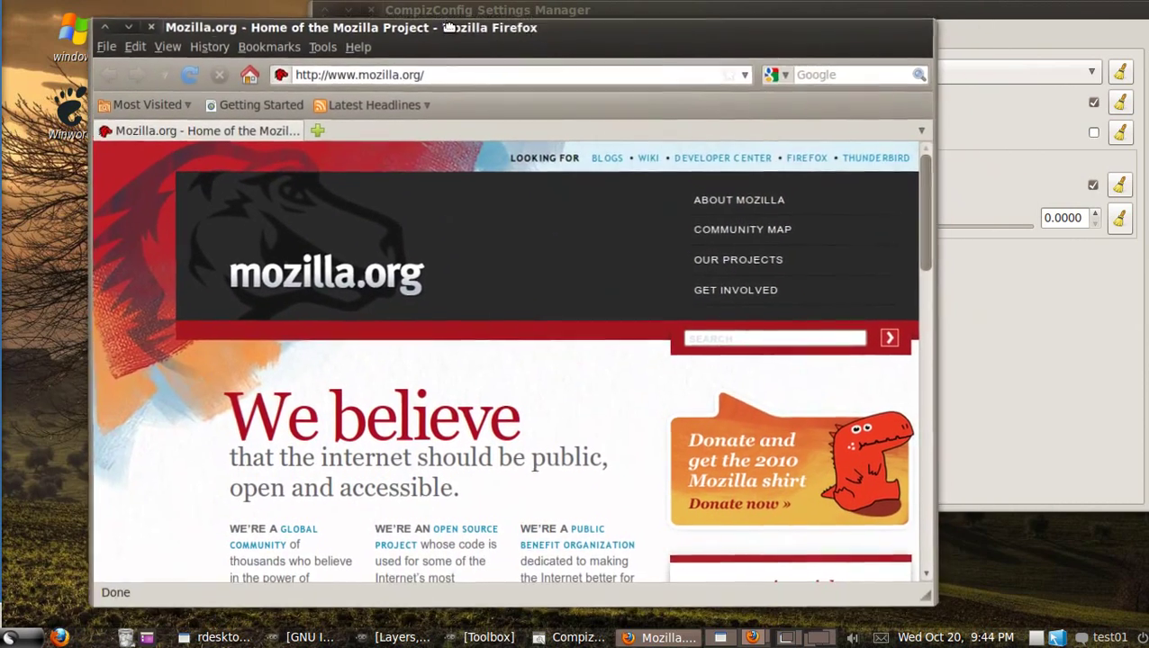
left_click_drag(468, 129, 451, 20)
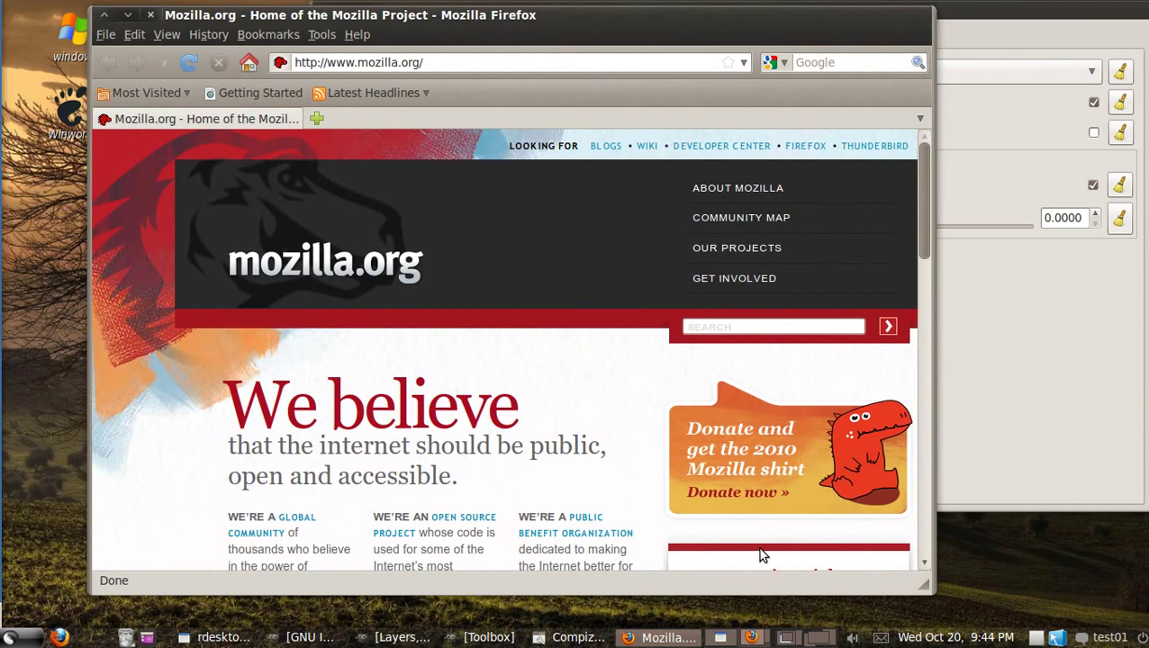
left_click(793, 637)
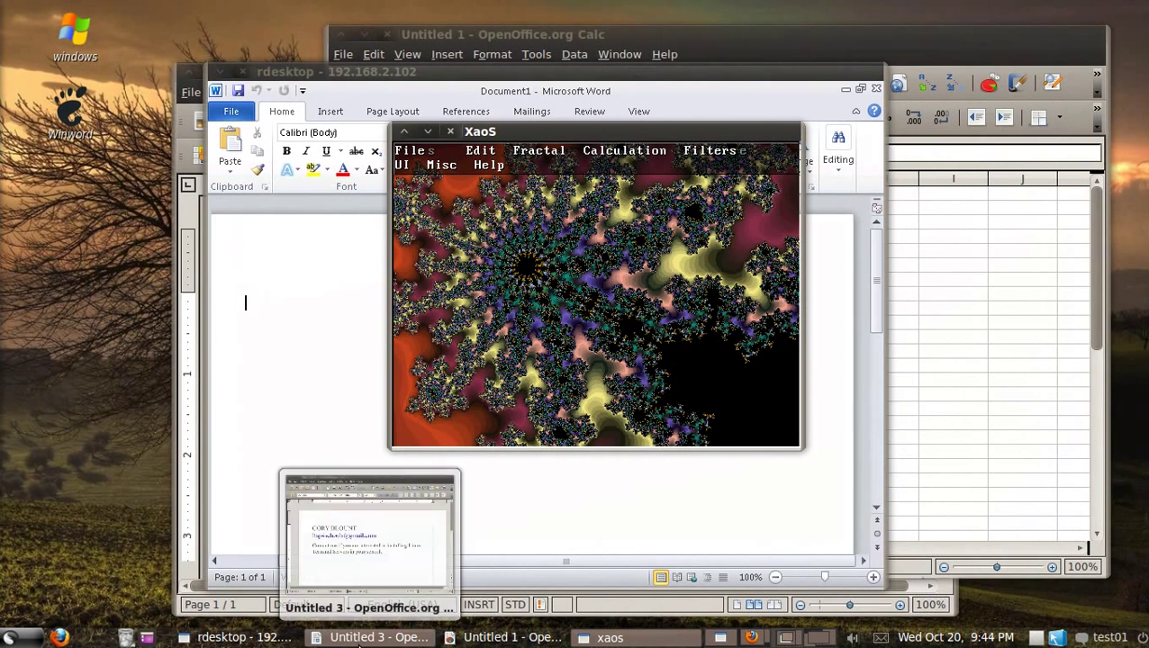
Bring the 'Untitled 3' Writer document with the contact details in front of Calc.
left_click(355, 637)
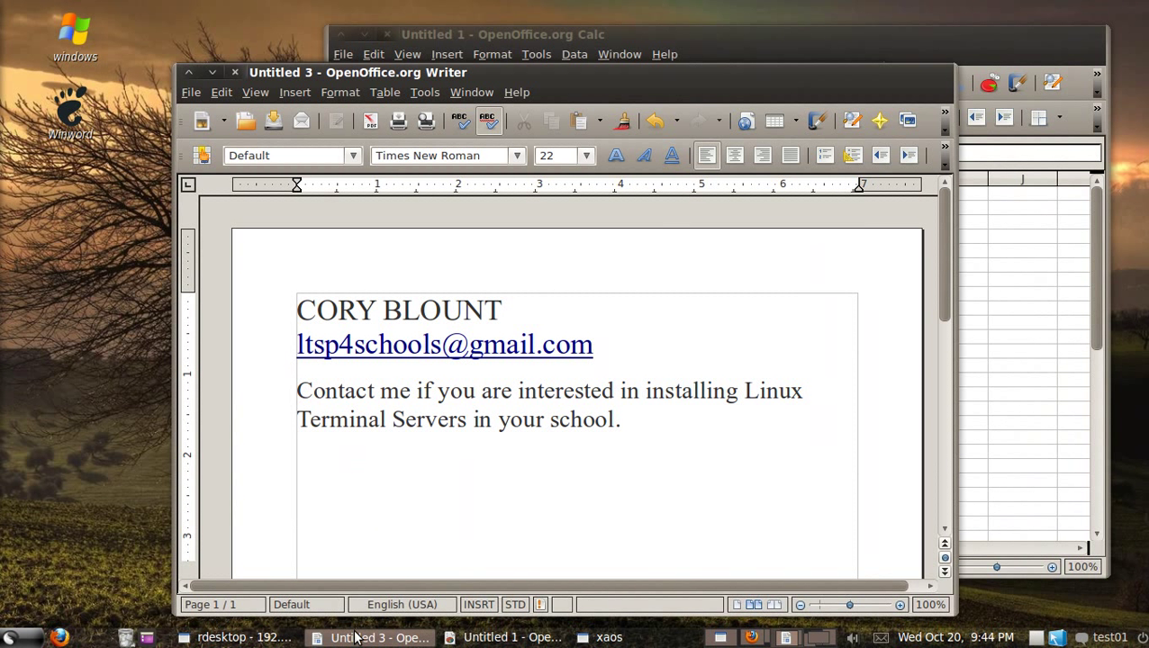